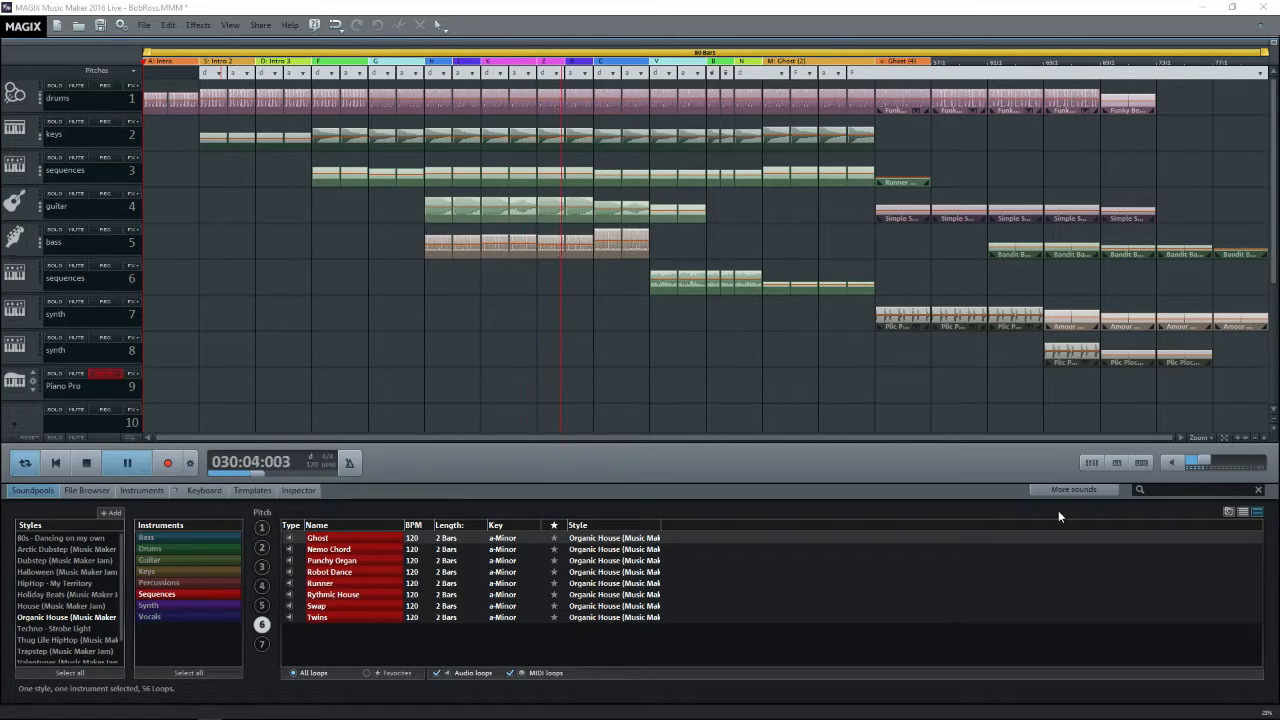
# Step: Pause the song playback and return the playhead to the start of the arrangement
pyautogui.click(143, 466)
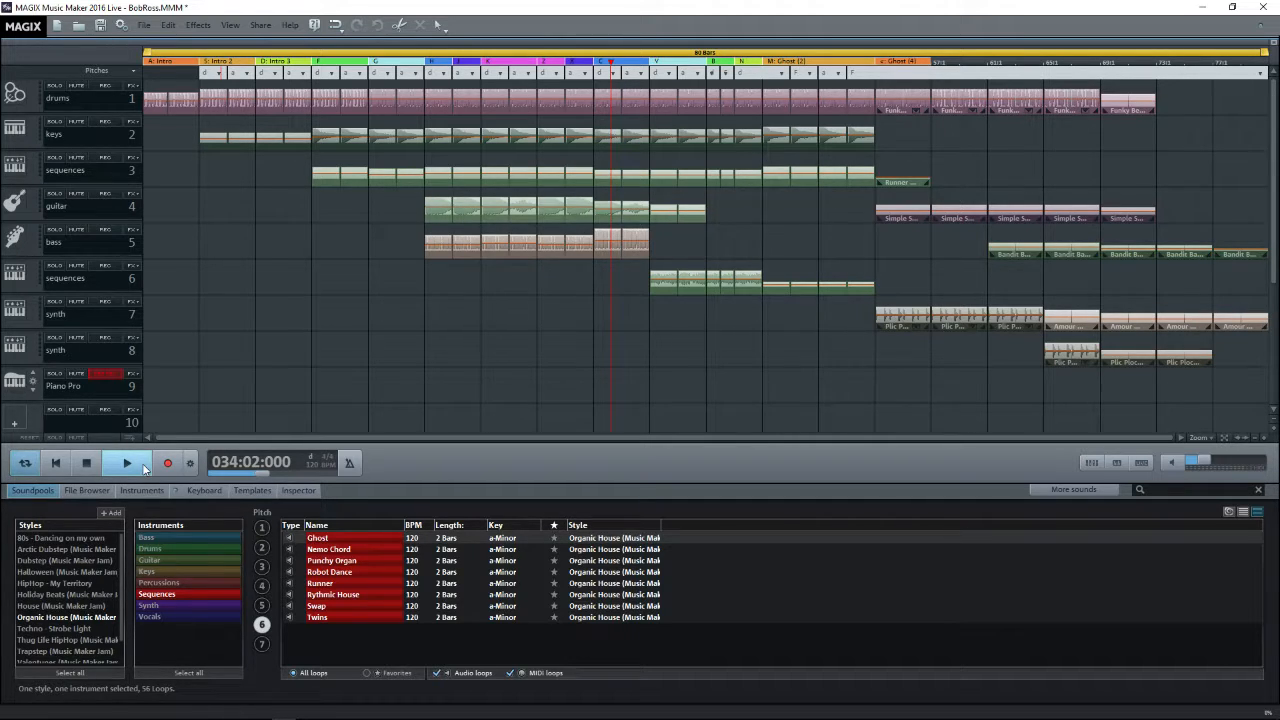
pyautogui.click(145, 468)
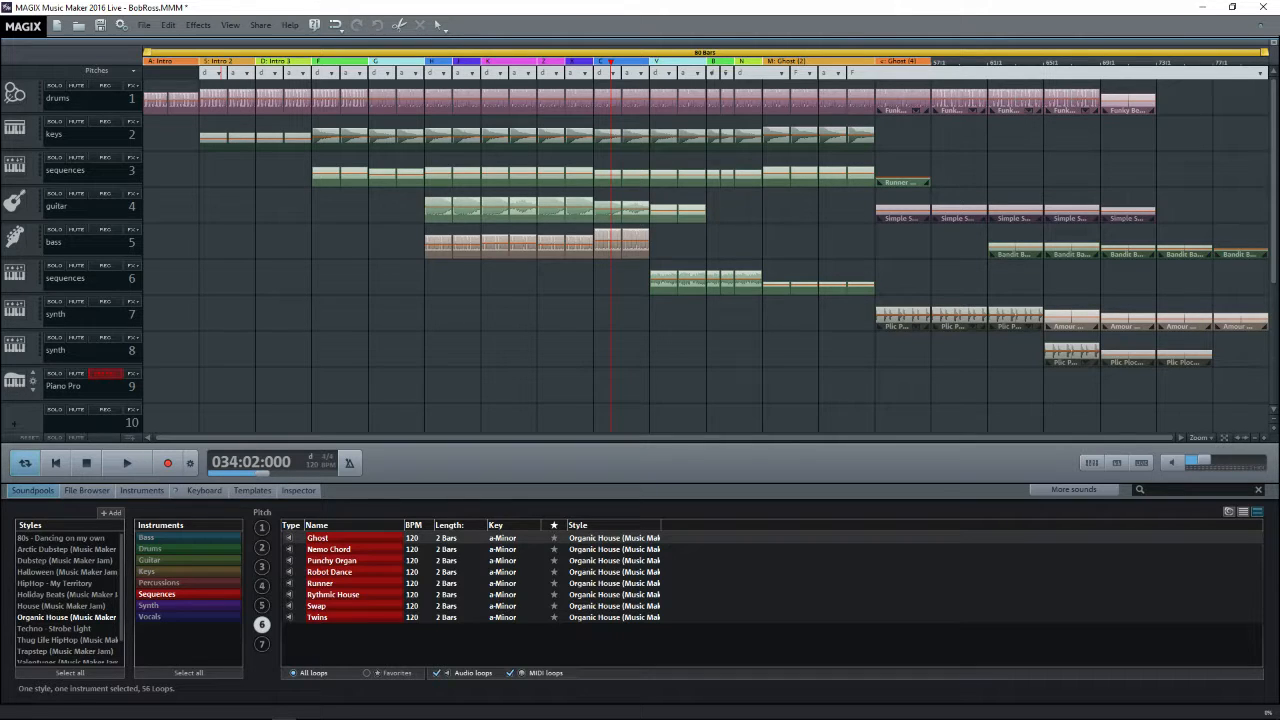
pyautogui.click(56, 462)
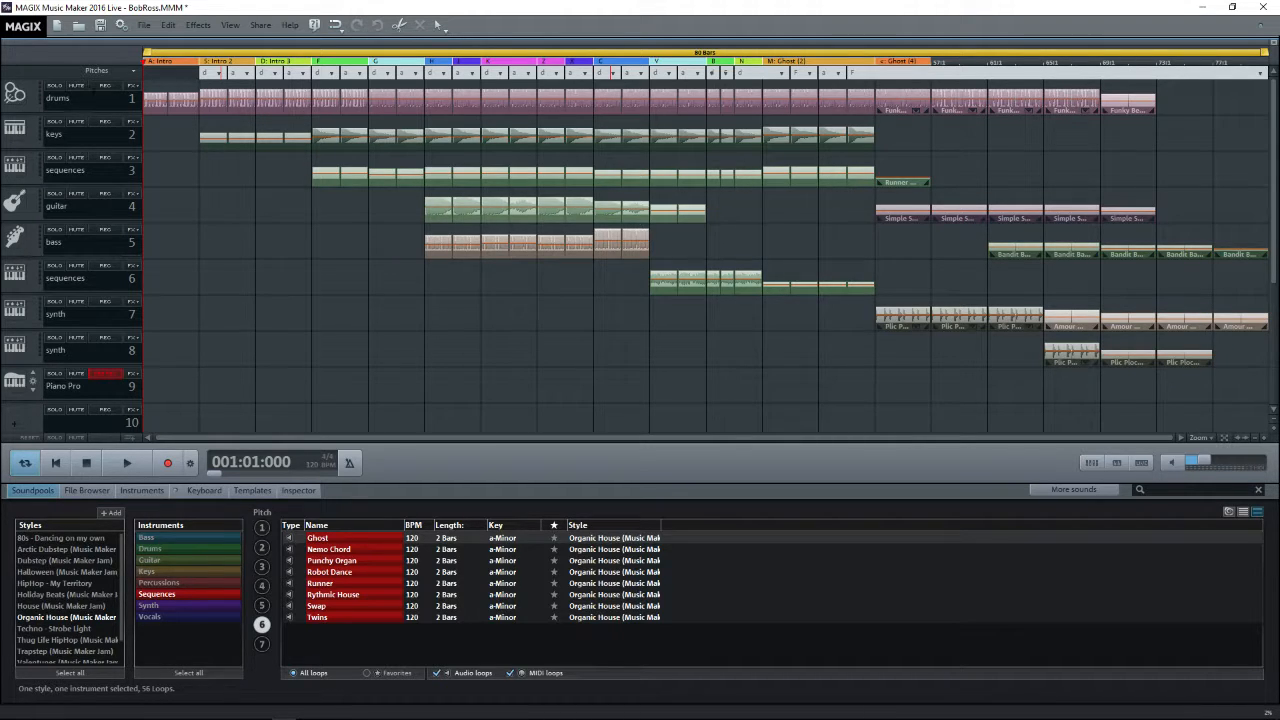
# Step: Audition the drums track in solo from the start at a slightly raised playback volume, ending with solo switched off
pyautogui.click(54, 85)
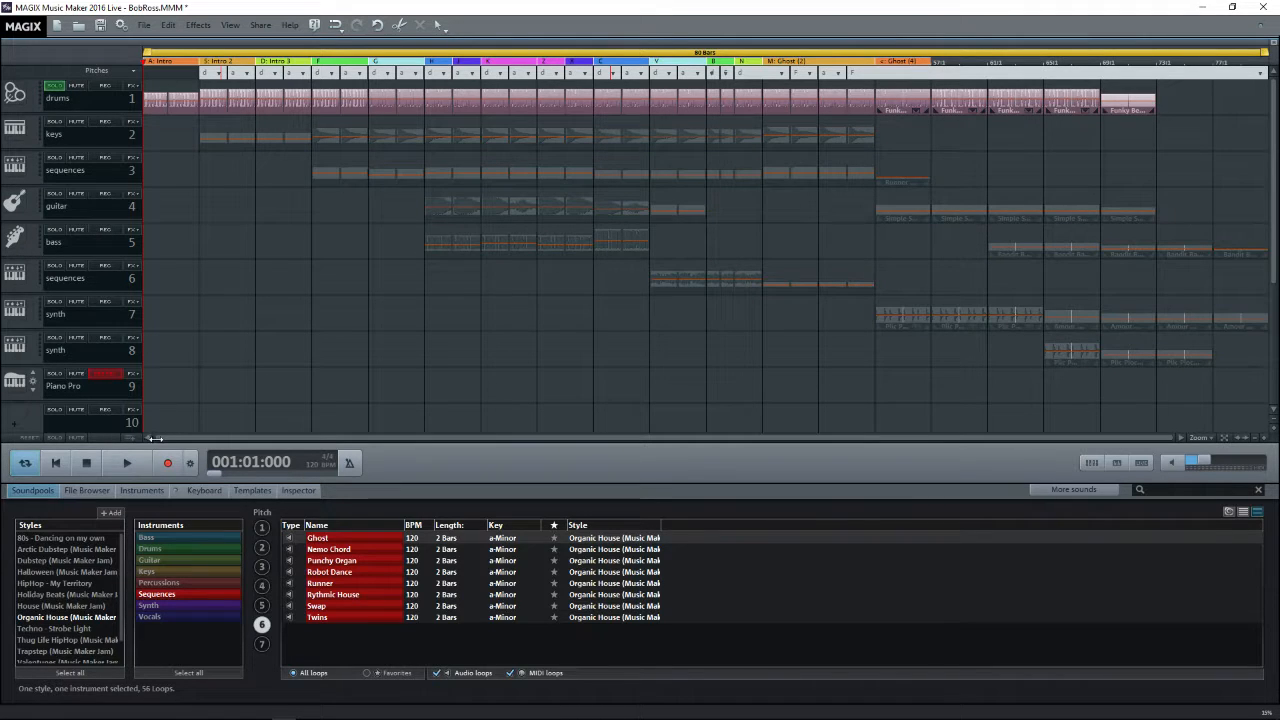
pyautogui.click(118, 466)
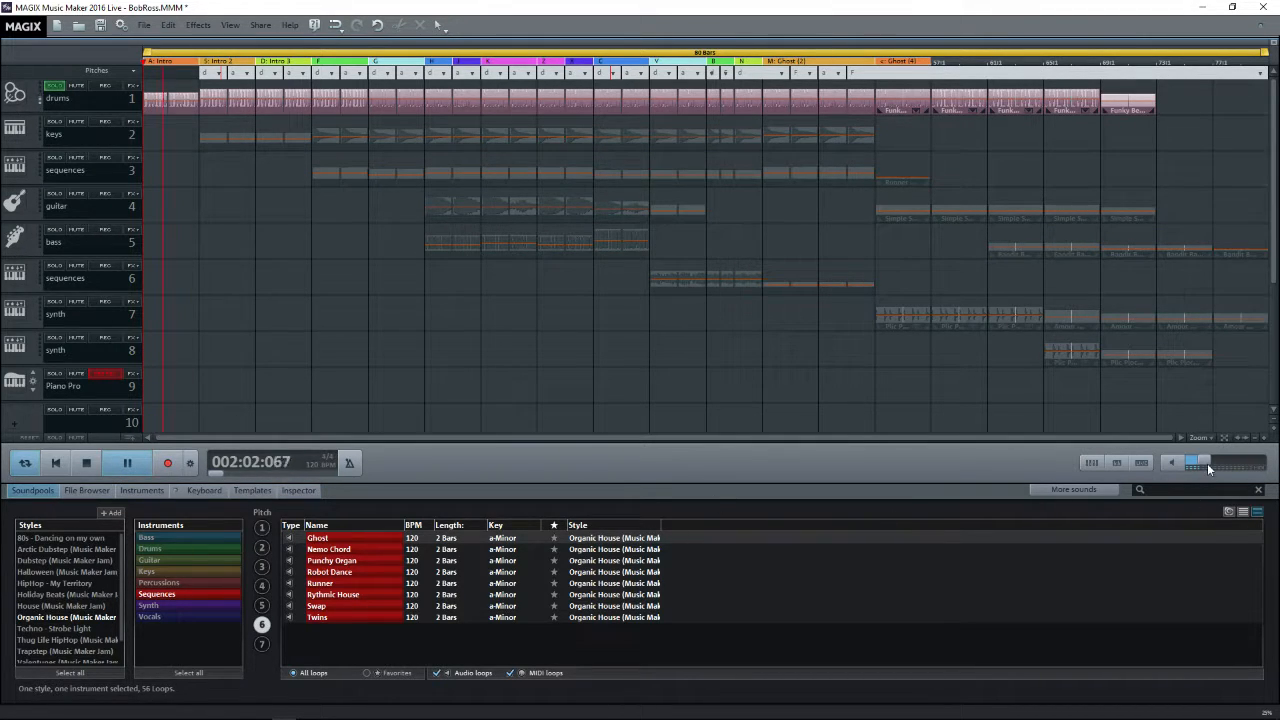
pyautogui.moveTo(1205, 460); pyautogui.dragTo(1212, 463)
pyautogui.click(128, 463)
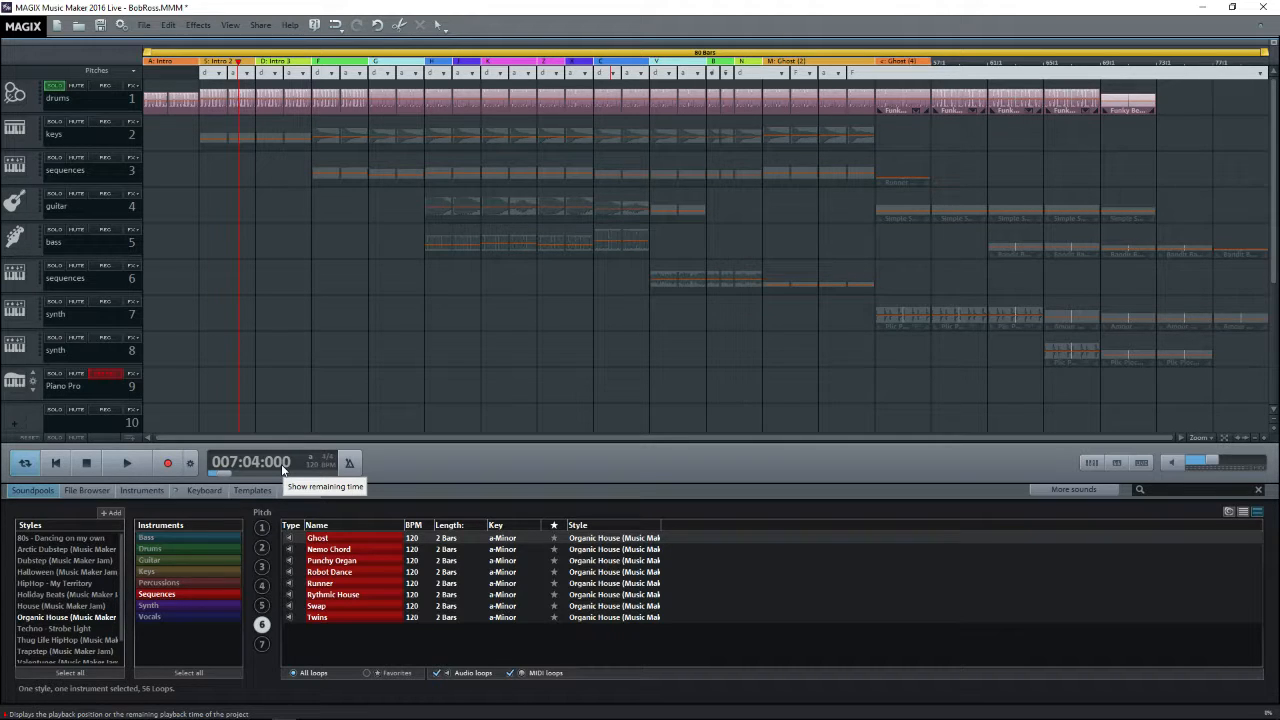
pyautogui.click(124, 460)
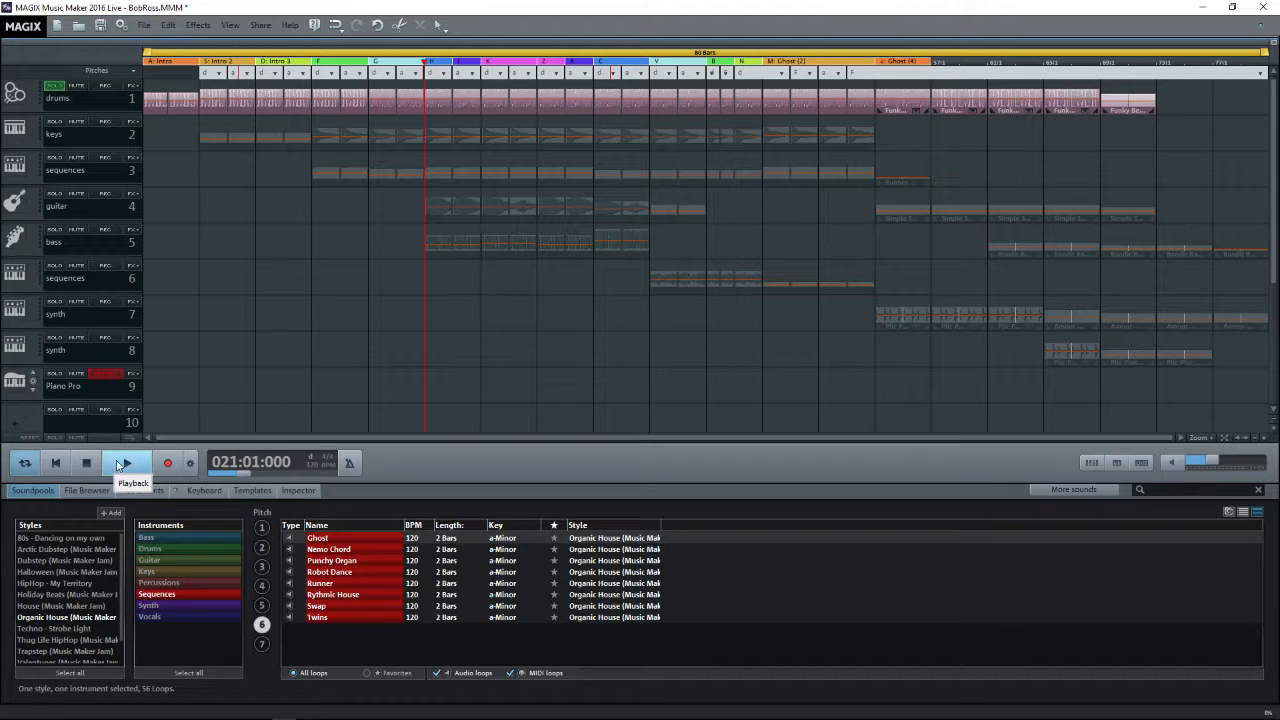
pyautogui.click(55, 86)
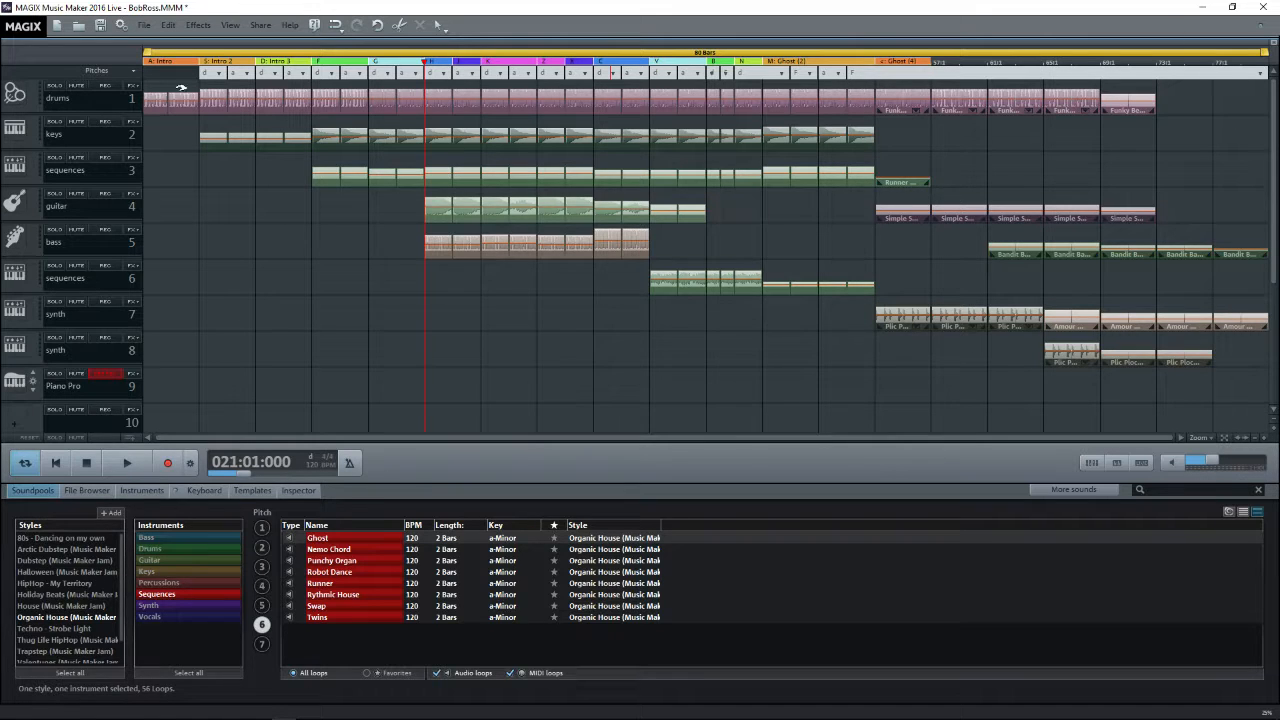
pyautogui.click(416, 74)
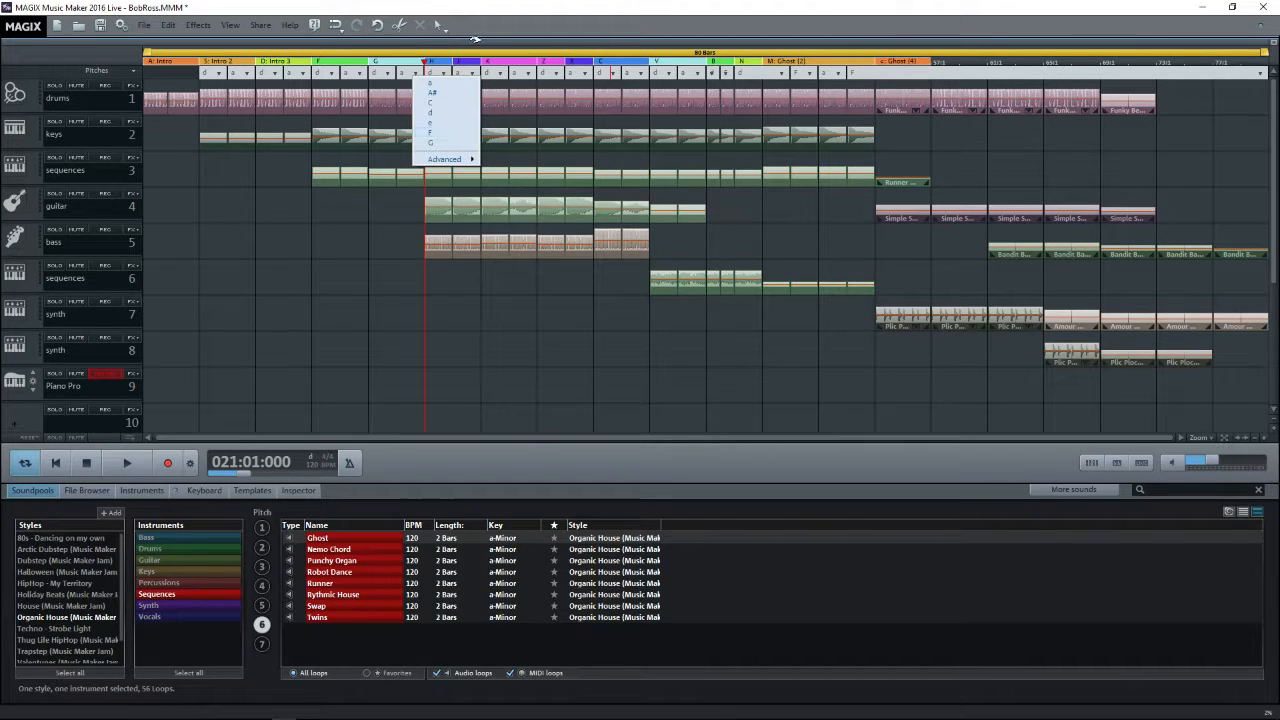
pyautogui.click(104, 56)
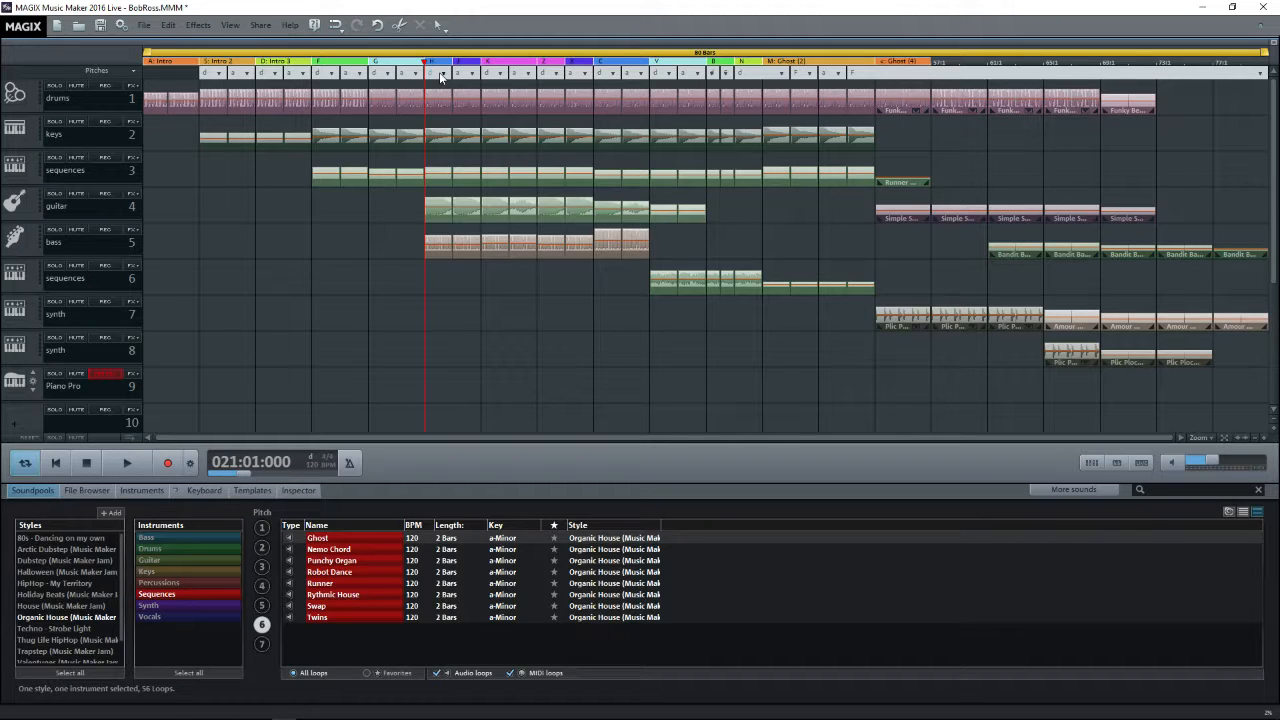
# Step: Open the drums track's audio effects rack, enable the Parametric EQ and add a 10-band equalizer
pyautogui.click(135, 89)
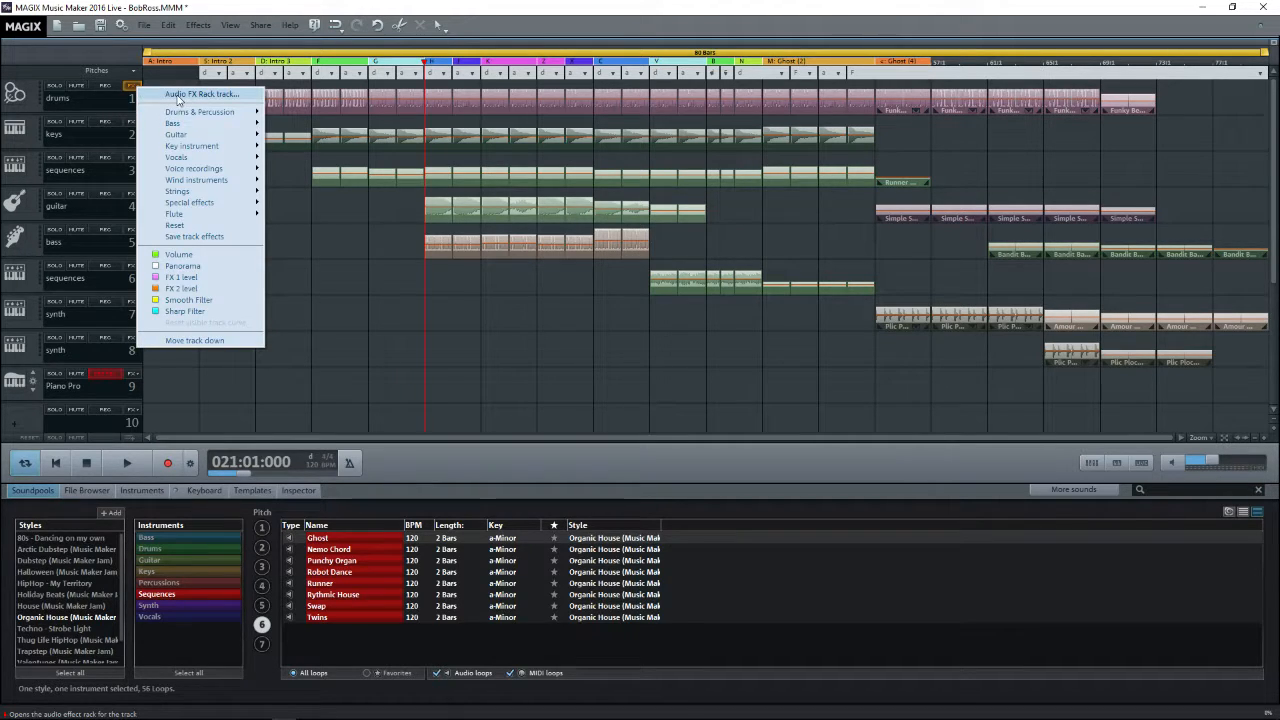
pyautogui.click(179, 95)
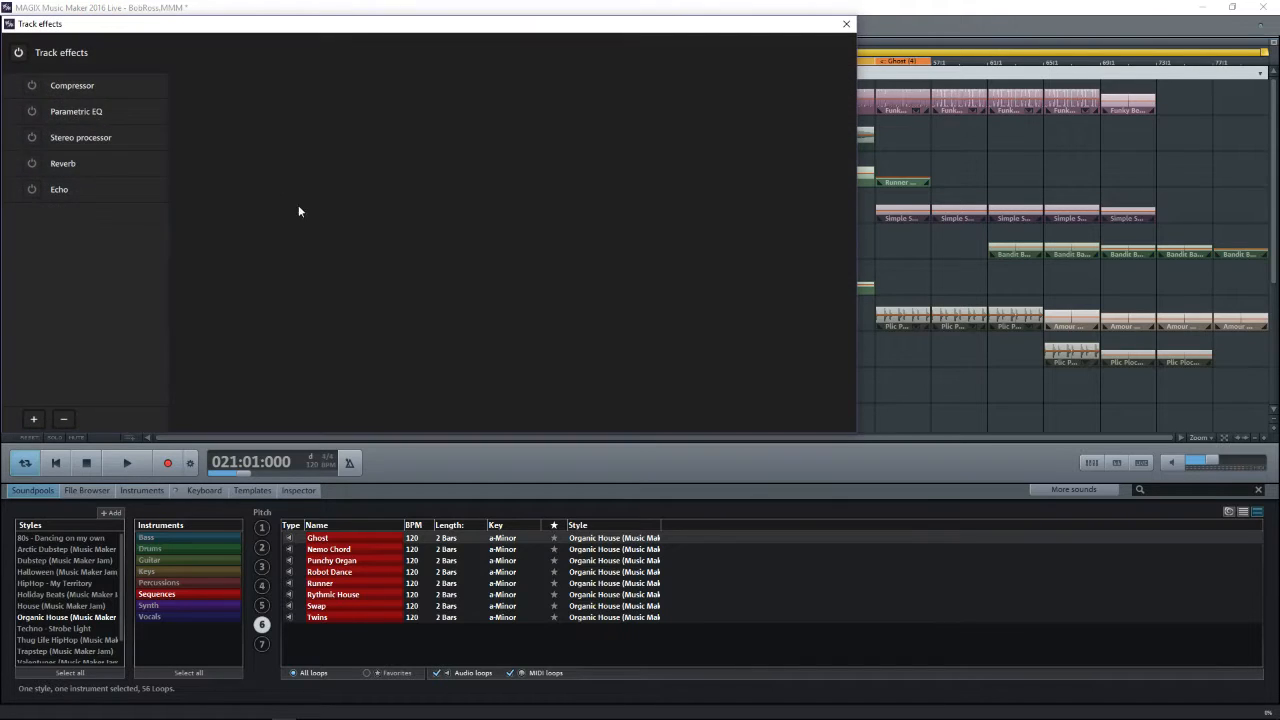
pyautogui.moveTo(289, 24); pyautogui.dragTo(420, 204)
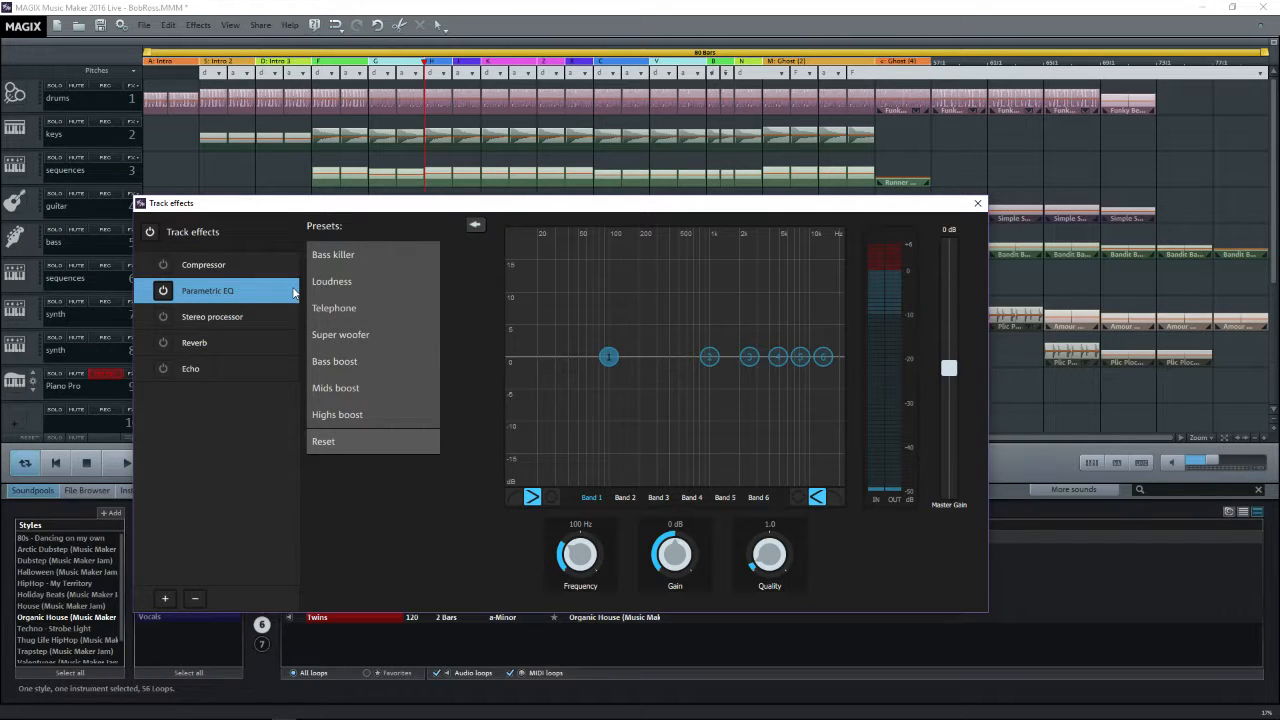
pyautogui.click(166, 599)
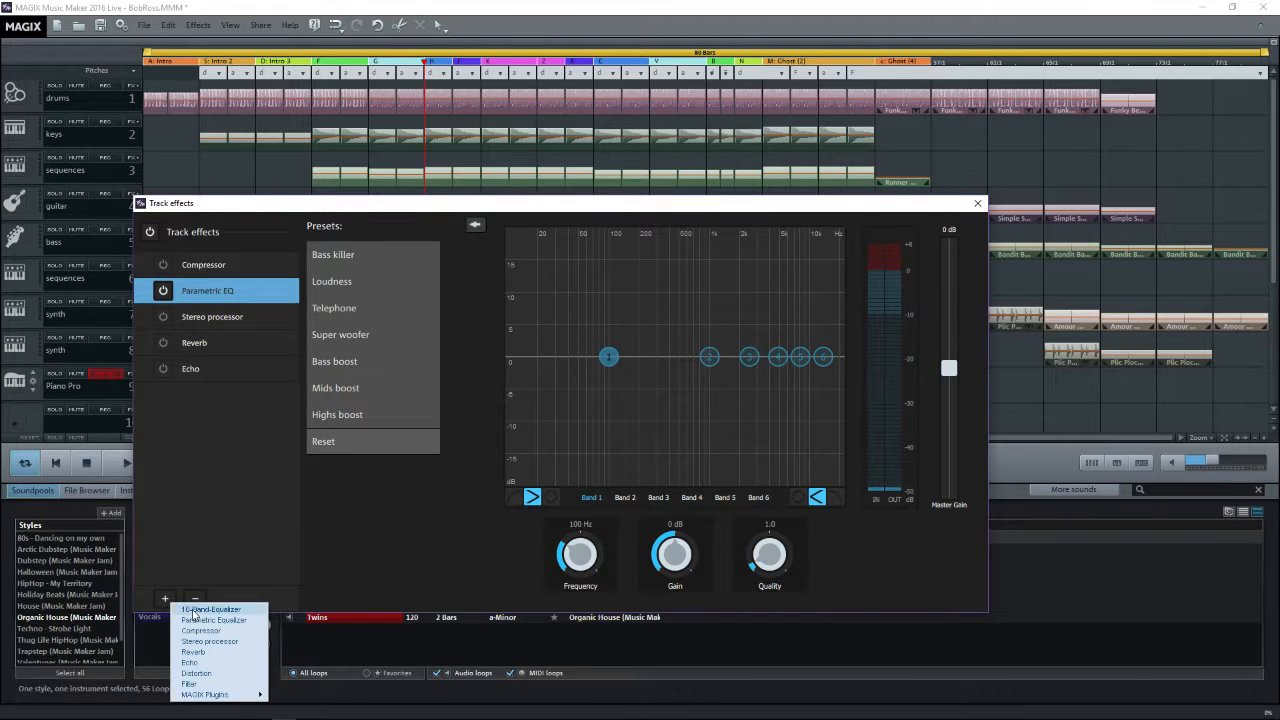
pyautogui.click(210, 609)
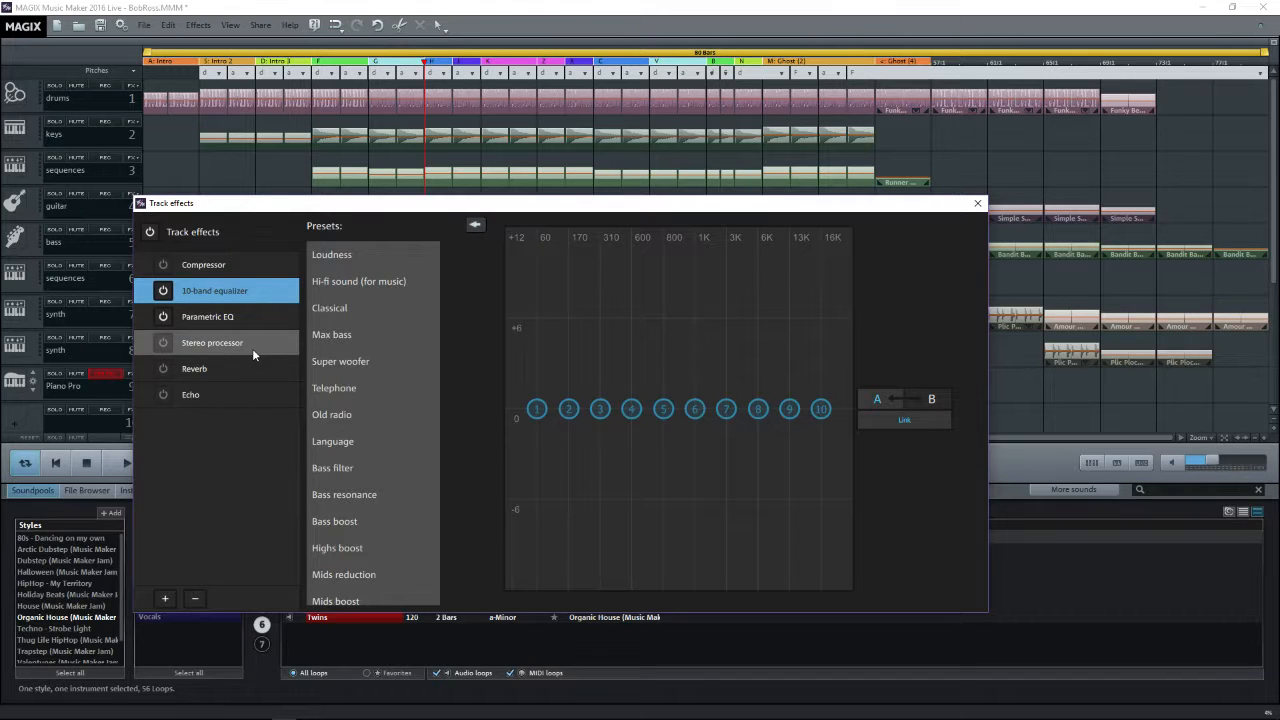
# Step: Look through the MAGIX plugins that can be added to the drums track and close its effects rack
pyautogui.click(165, 598)
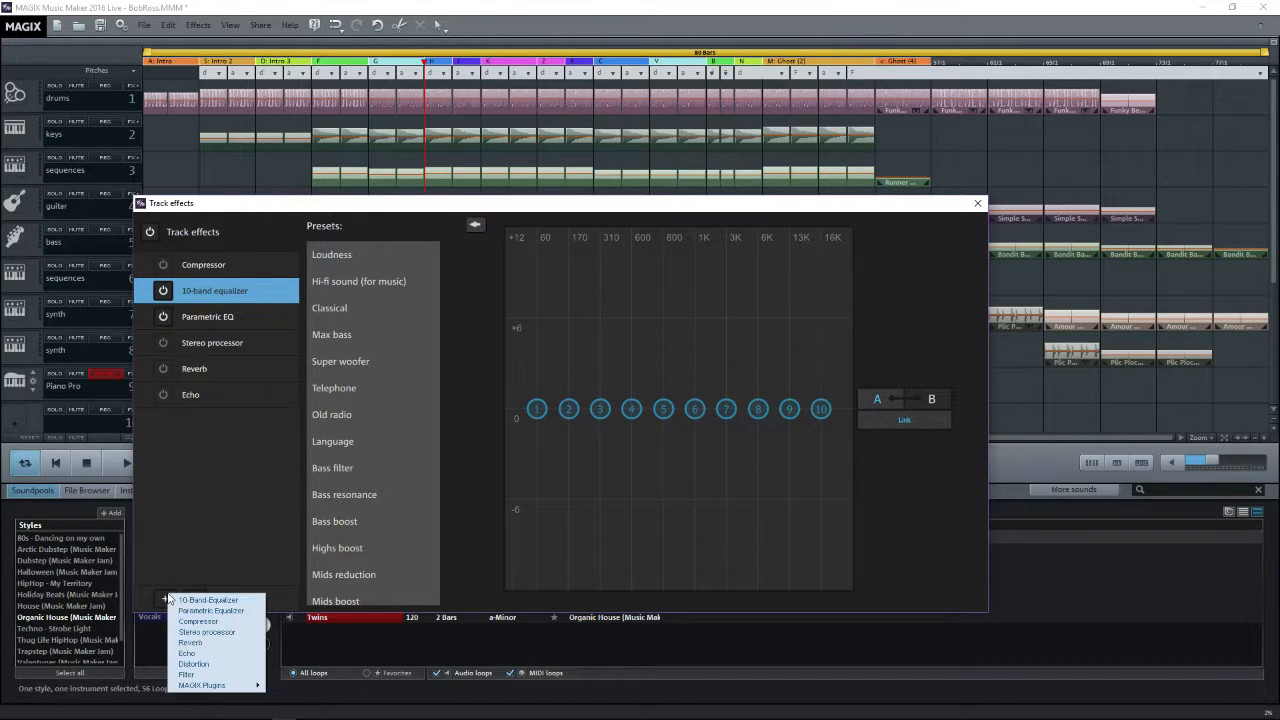
pyautogui.moveTo(238, 686)
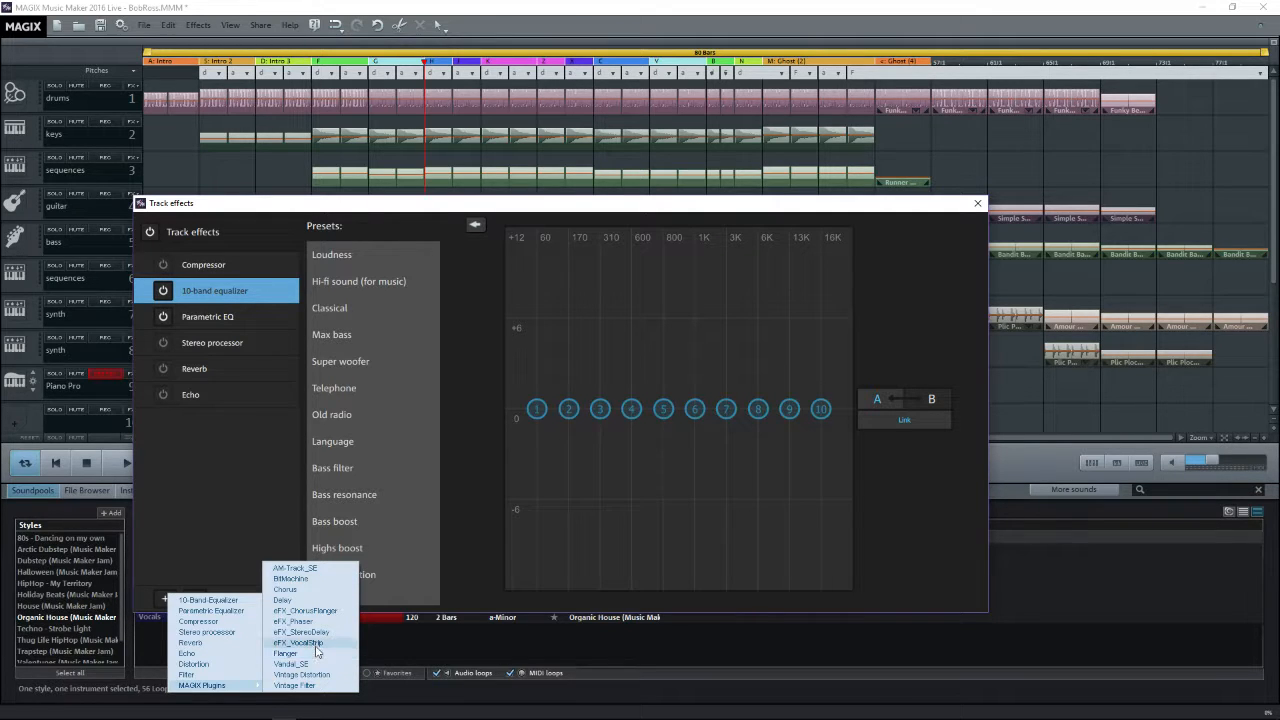
pyautogui.click(231, 525)
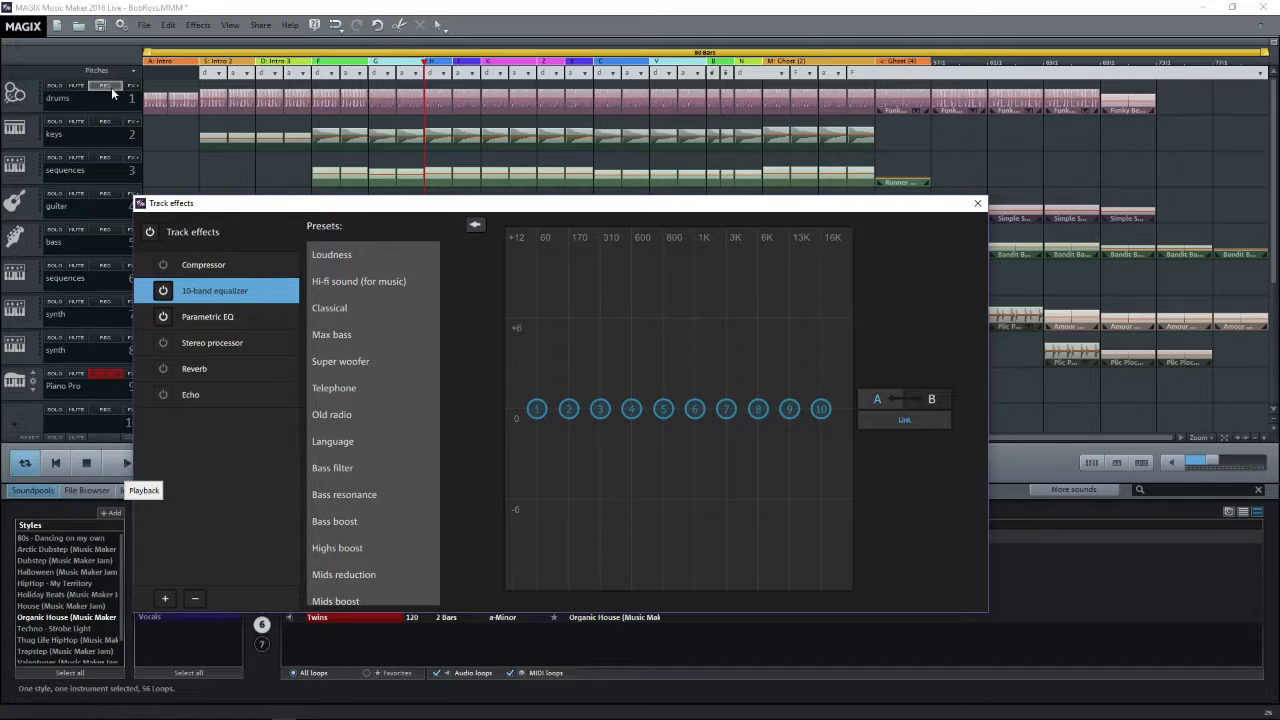
pyautogui.click(977, 206)
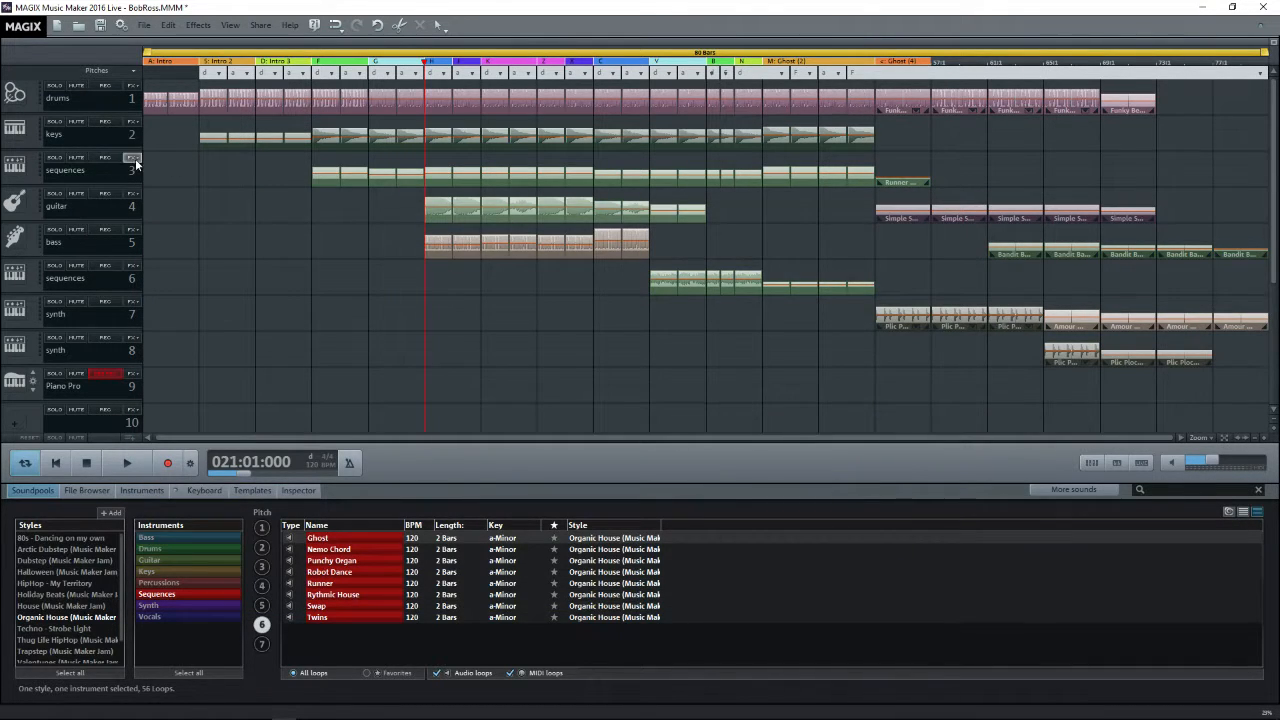
# Step: Open the keys track's audio effects rack and switch on its Parametric EQ while the song plays
pyautogui.click(135, 121)
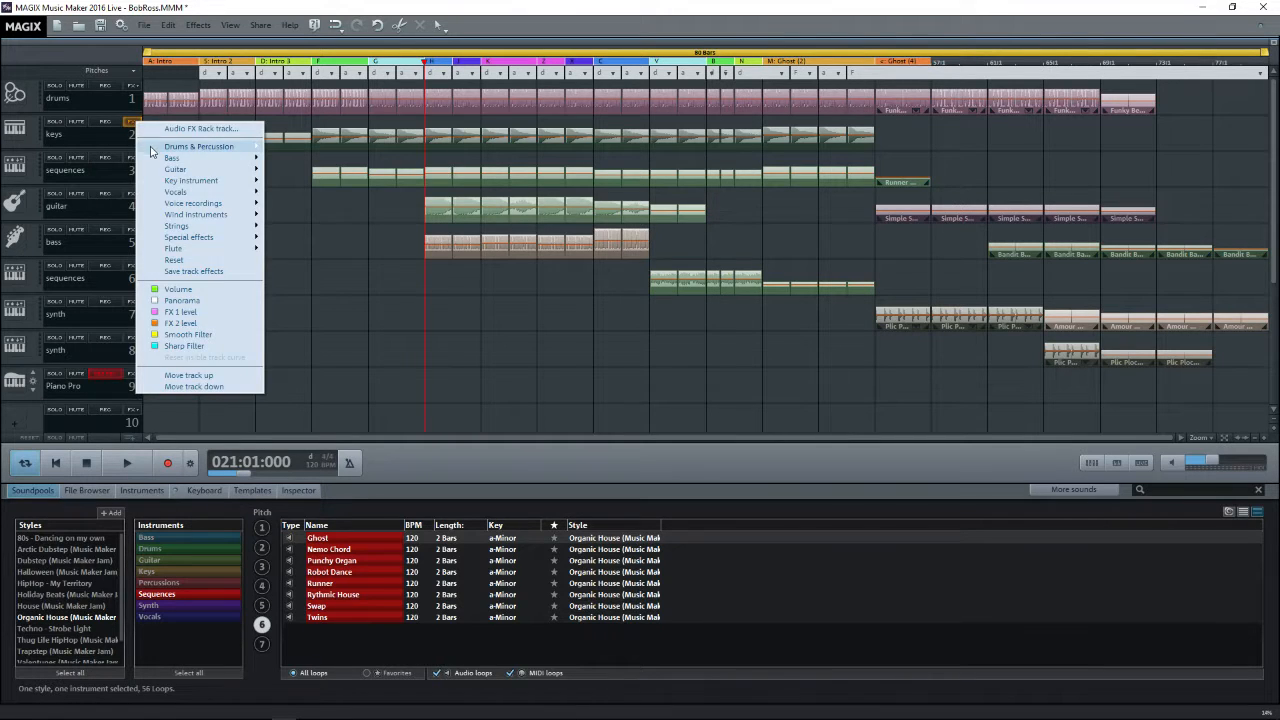
pyautogui.click(160, 128)
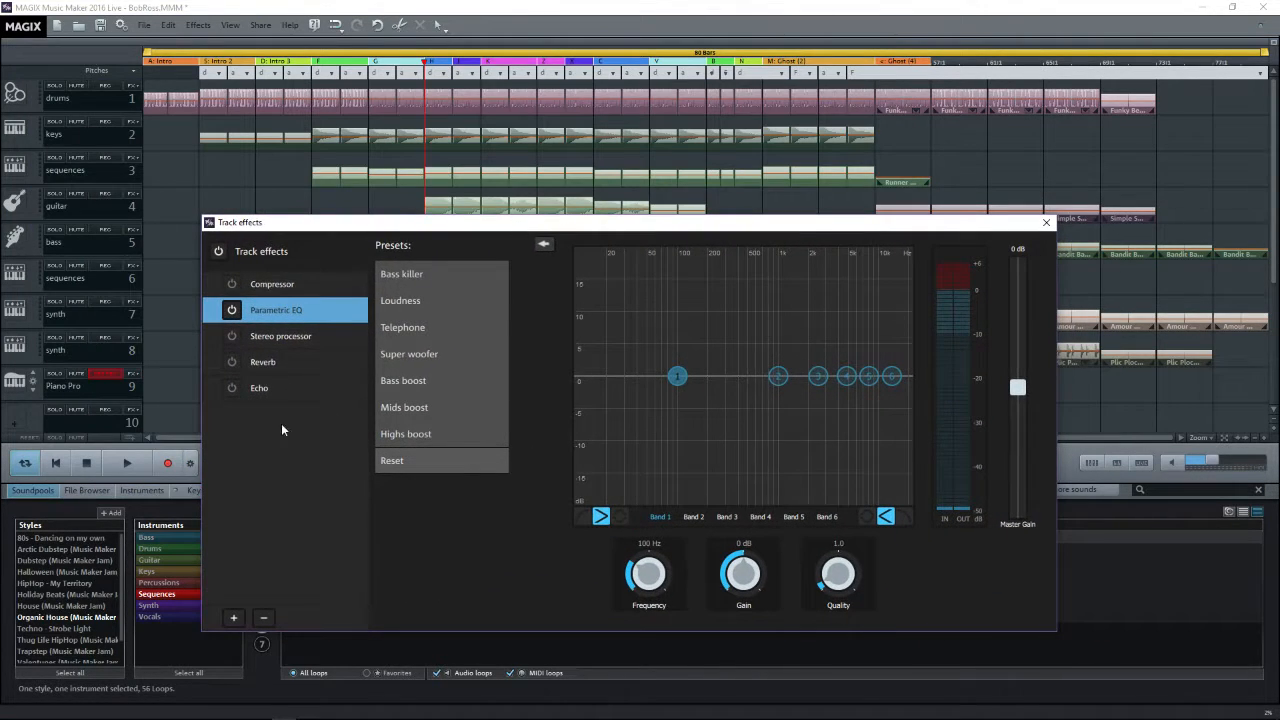
pyautogui.click(127, 462)
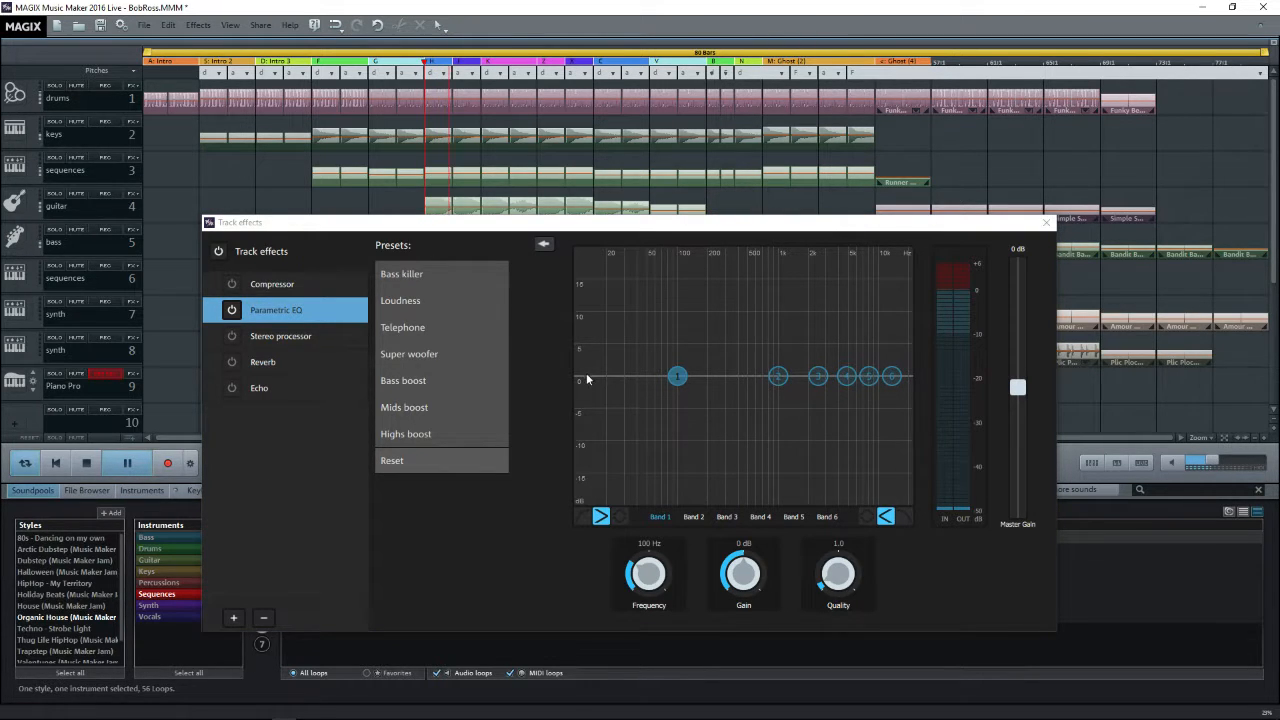
pyautogui.click(231, 311)
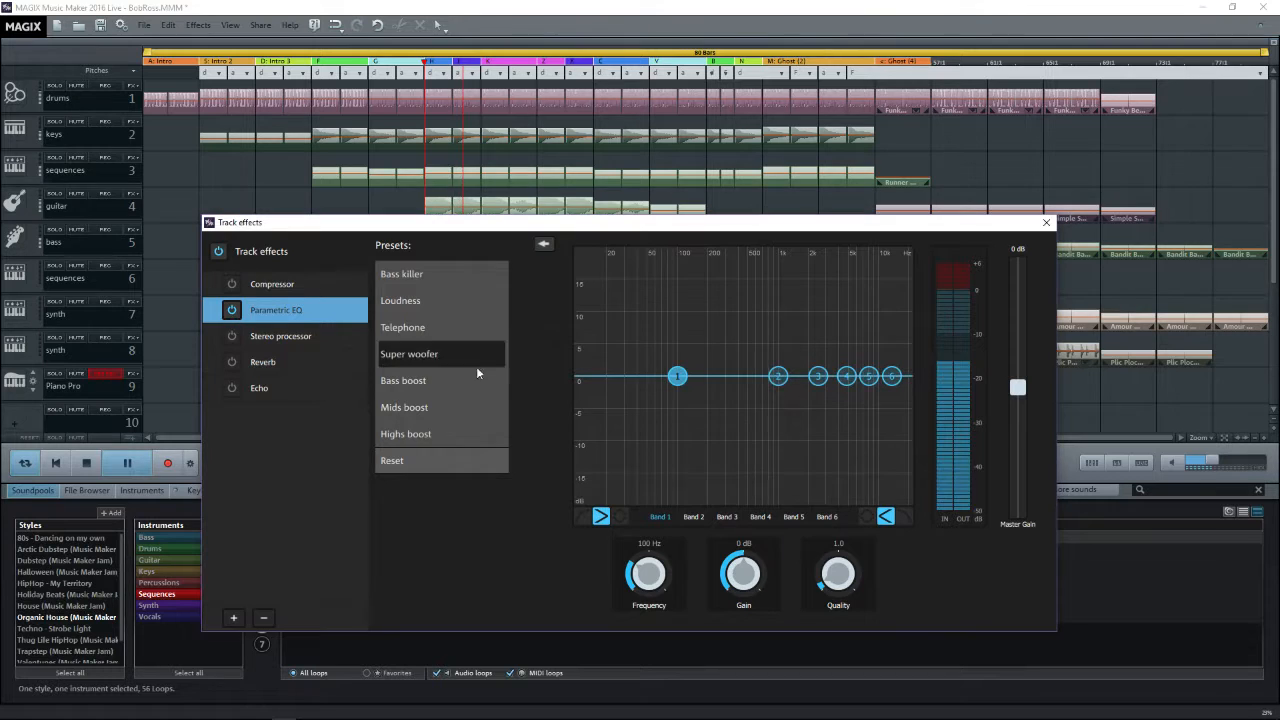
# Step: Audition the Telephone, Mids boost and Bass killer EQ presets on the keys track and settle on Bass boost
pyautogui.click(410, 327)
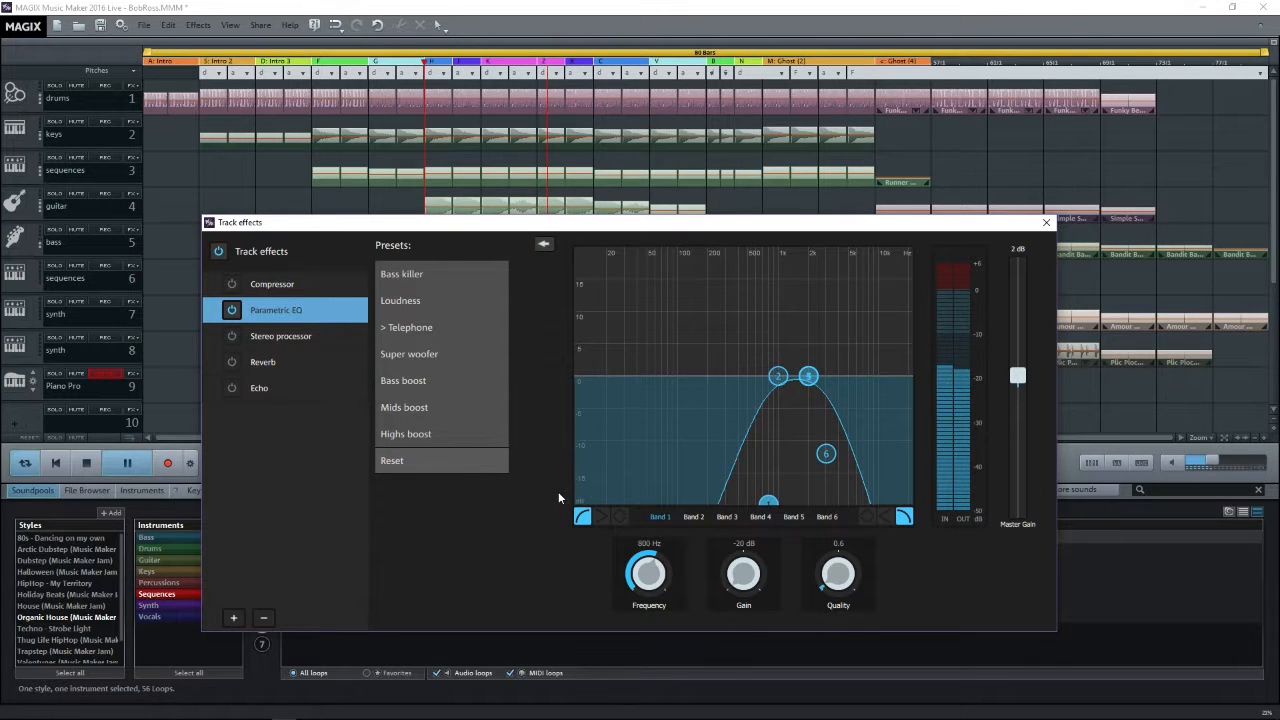
pyautogui.click(417, 385)
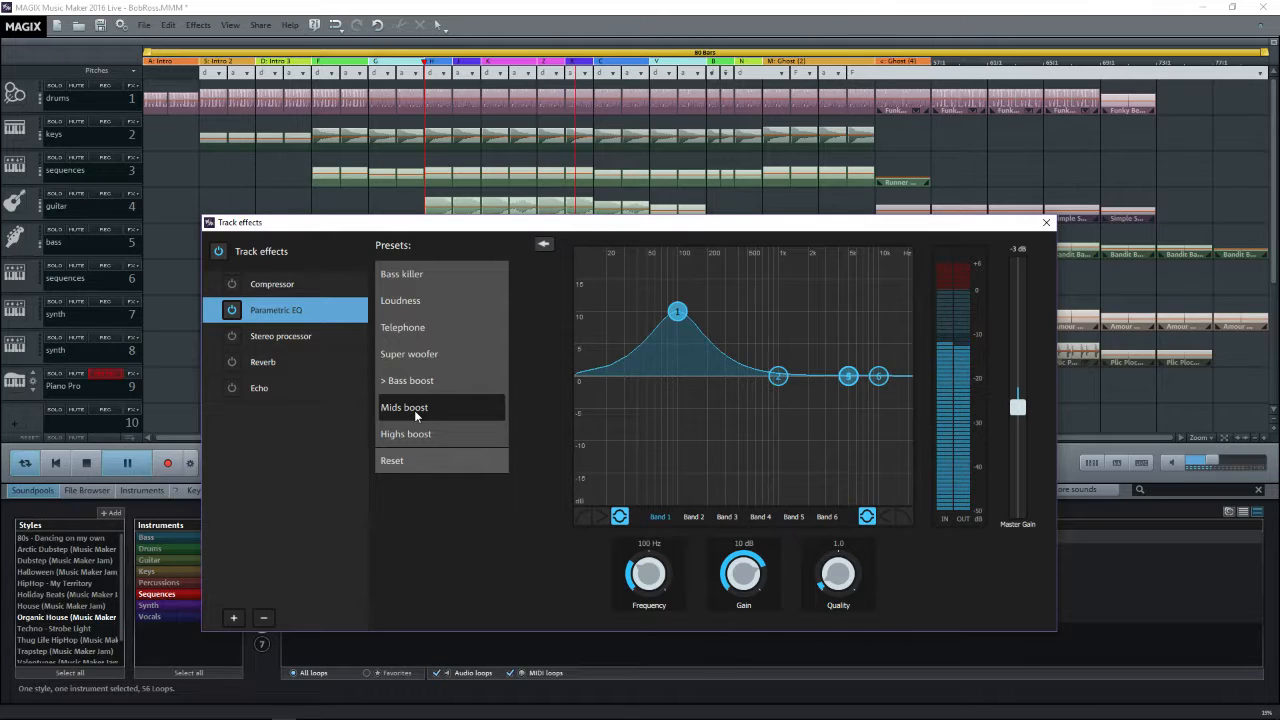
pyautogui.click(414, 410)
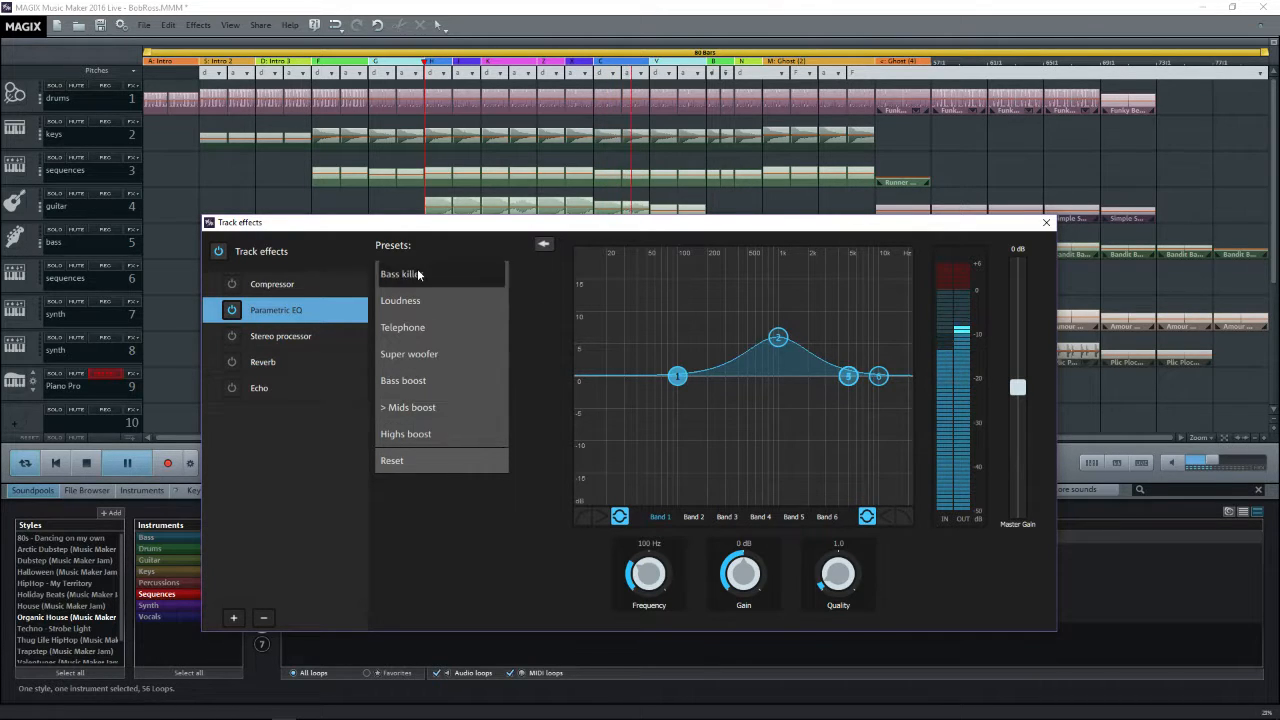
pyautogui.click(485, 274)
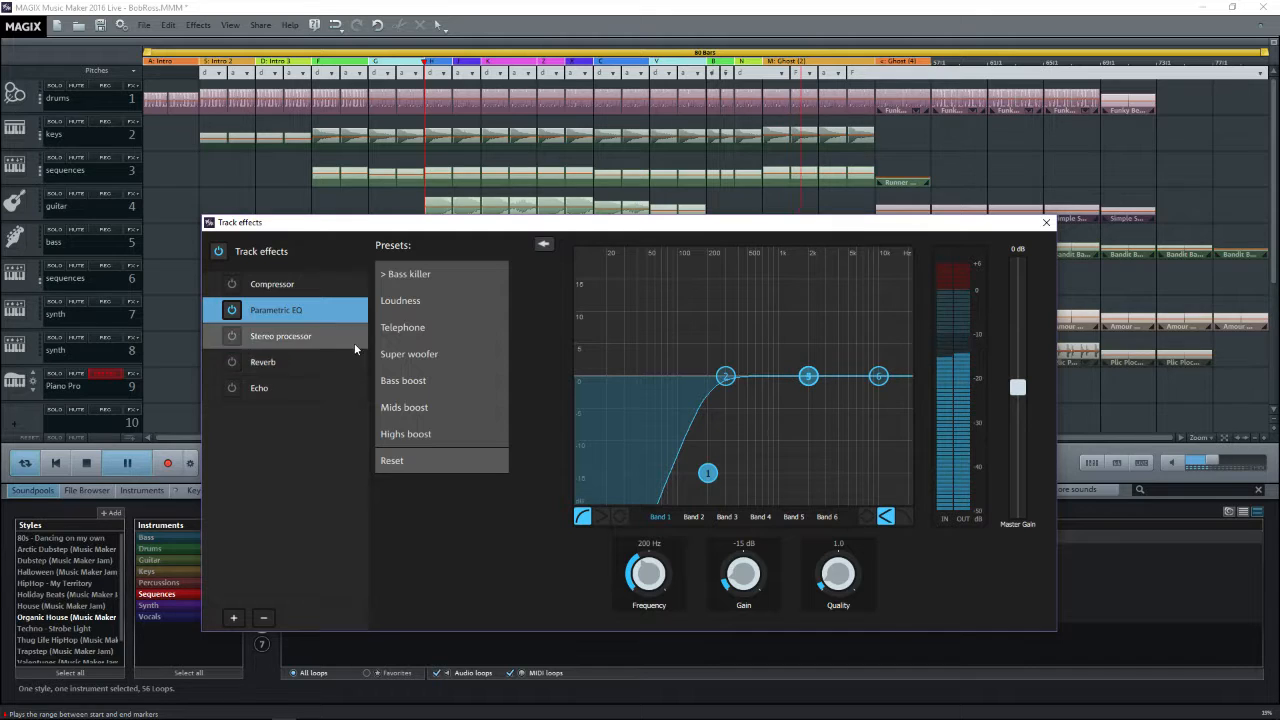
pyautogui.click(424, 381)
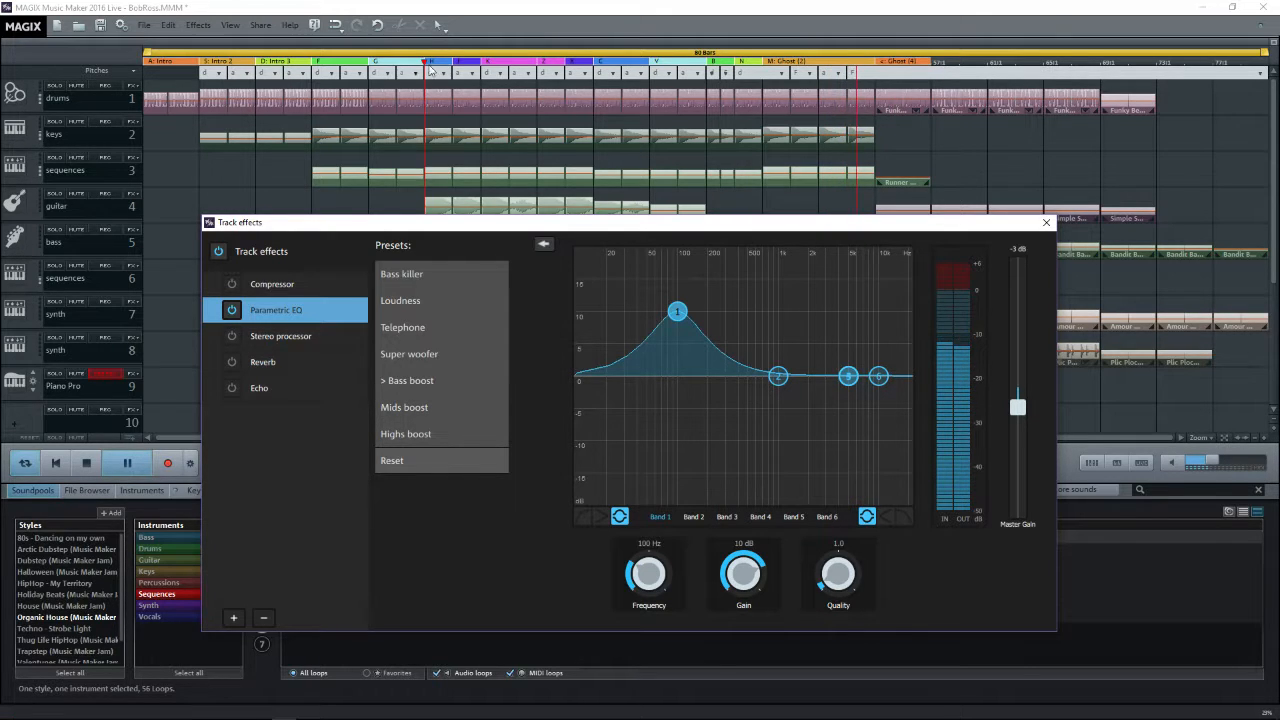
# Step: Replay the song from the start to hear the equalized keys, and close the effects rack
pyautogui.click(57, 463)
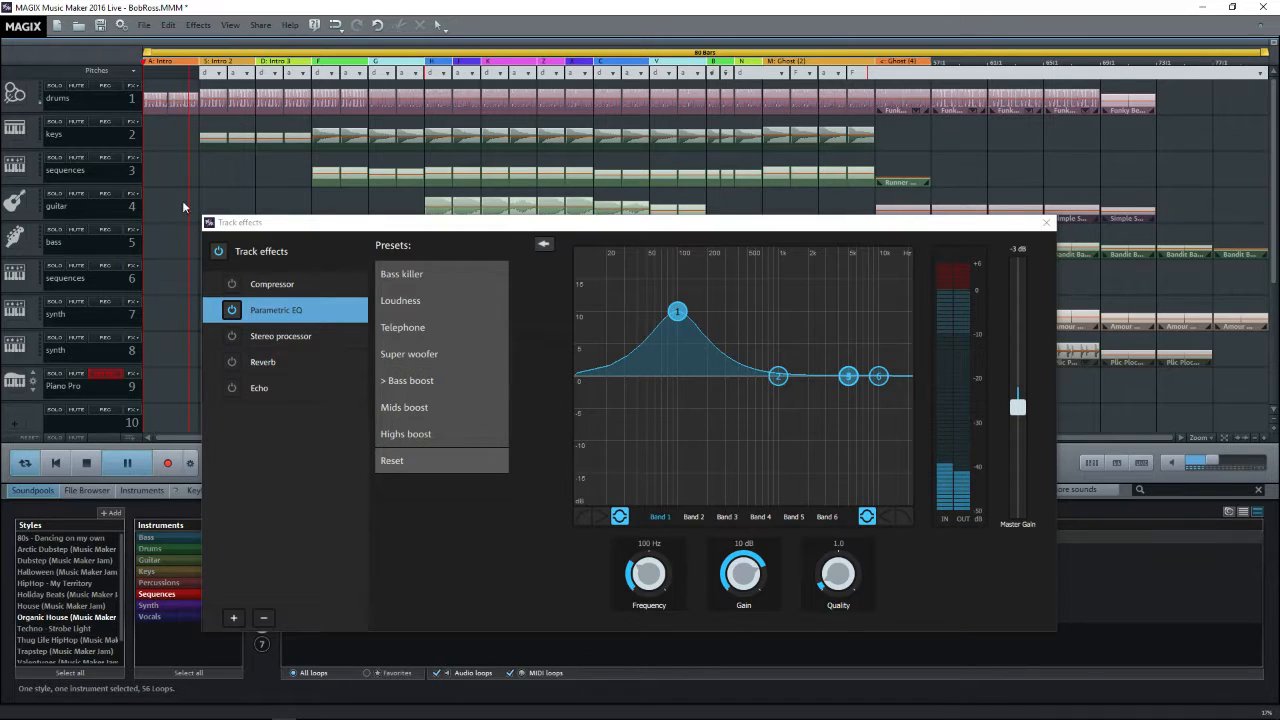
pyautogui.click(127, 462)
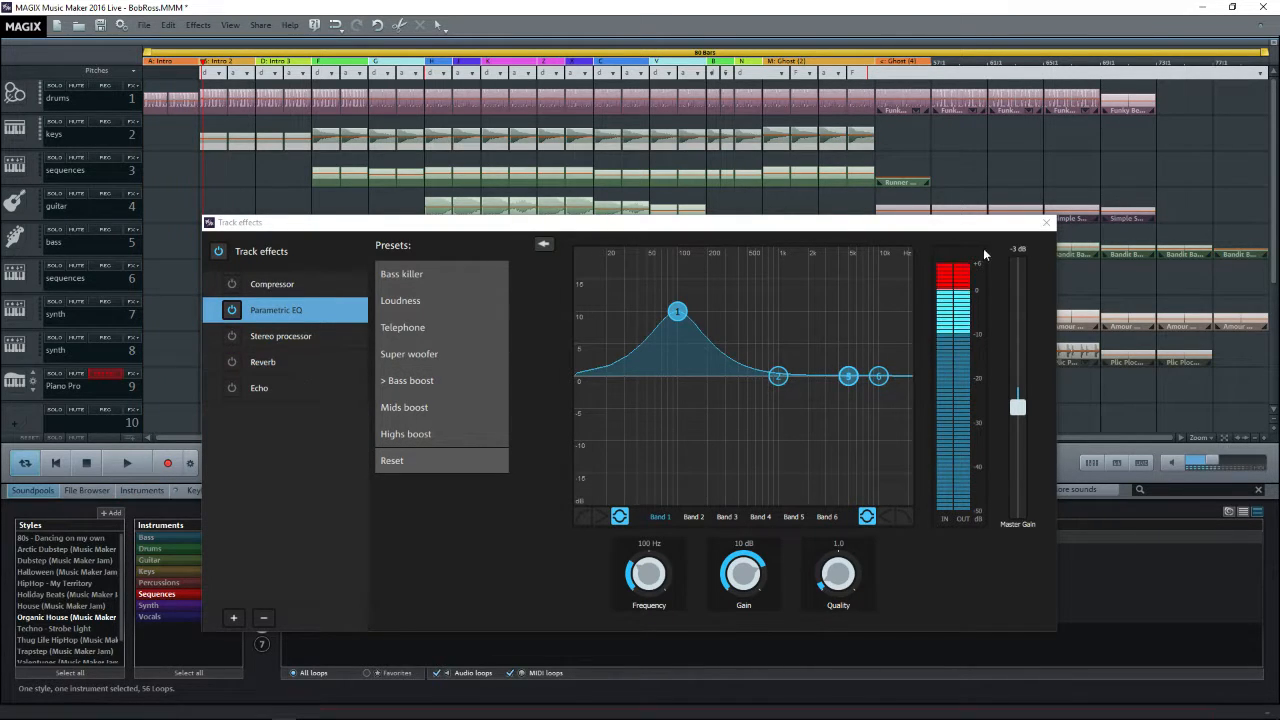
pyautogui.click(1047, 222)
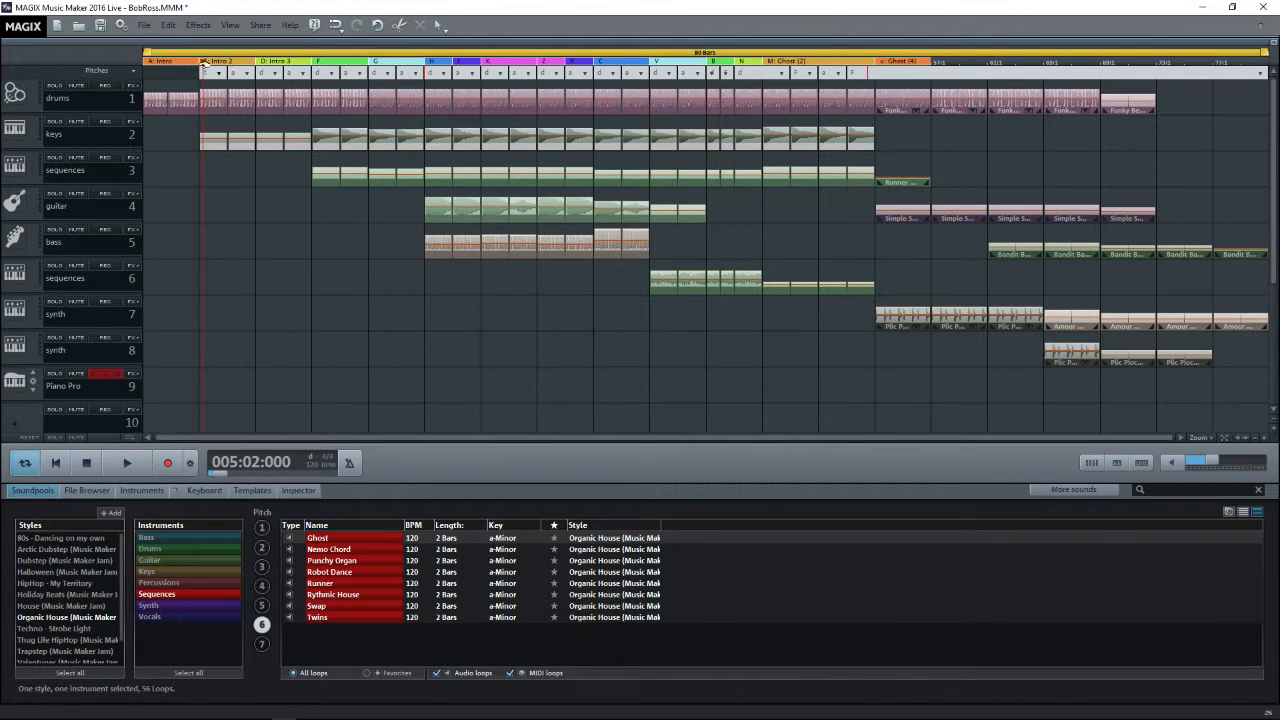
# Step: Switch on the Parametric EQ in track 3's effects rack (sequences) and play the song from bar 12
pyautogui.moveTo(203, 65); pyautogui.dragTo(299, 93)
pyautogui.click(138, 157)
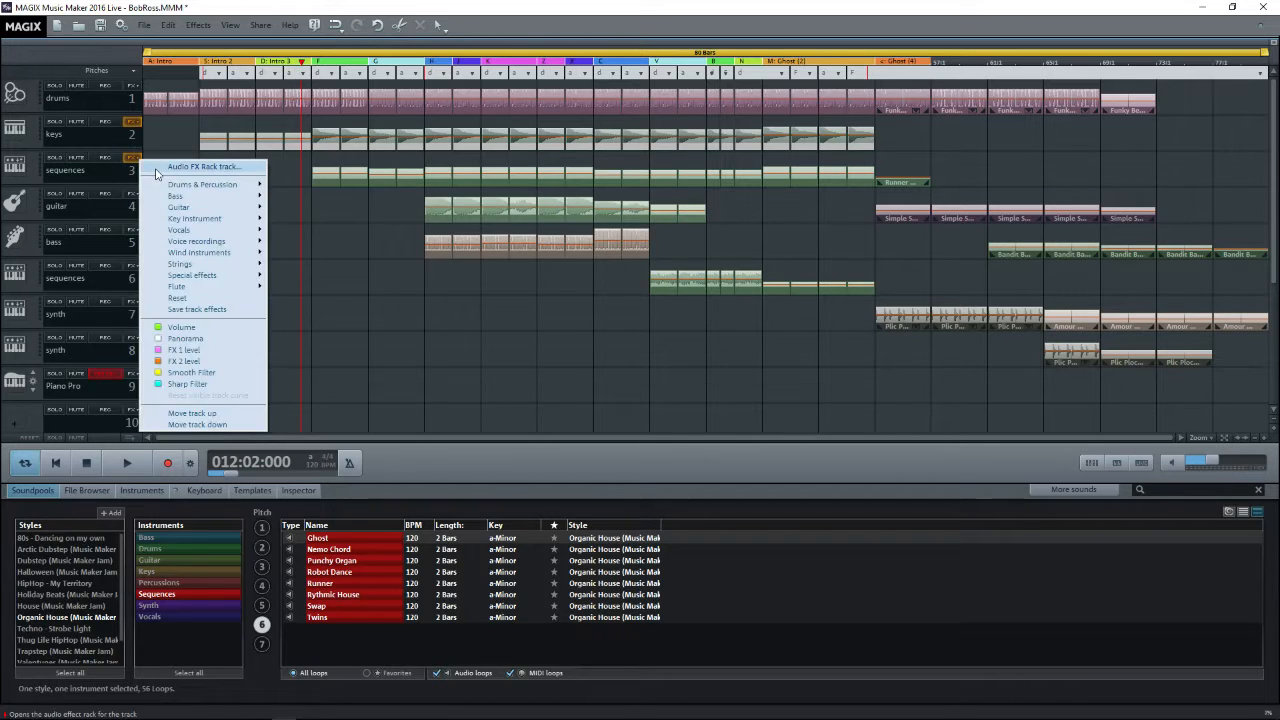
pyautogui.click(158, 172)
pyautogui.moveTo(340, 26); pyautogui.dragTo(657, 220)
pyautogui.click(349, 305)
pyautogui.press('space')
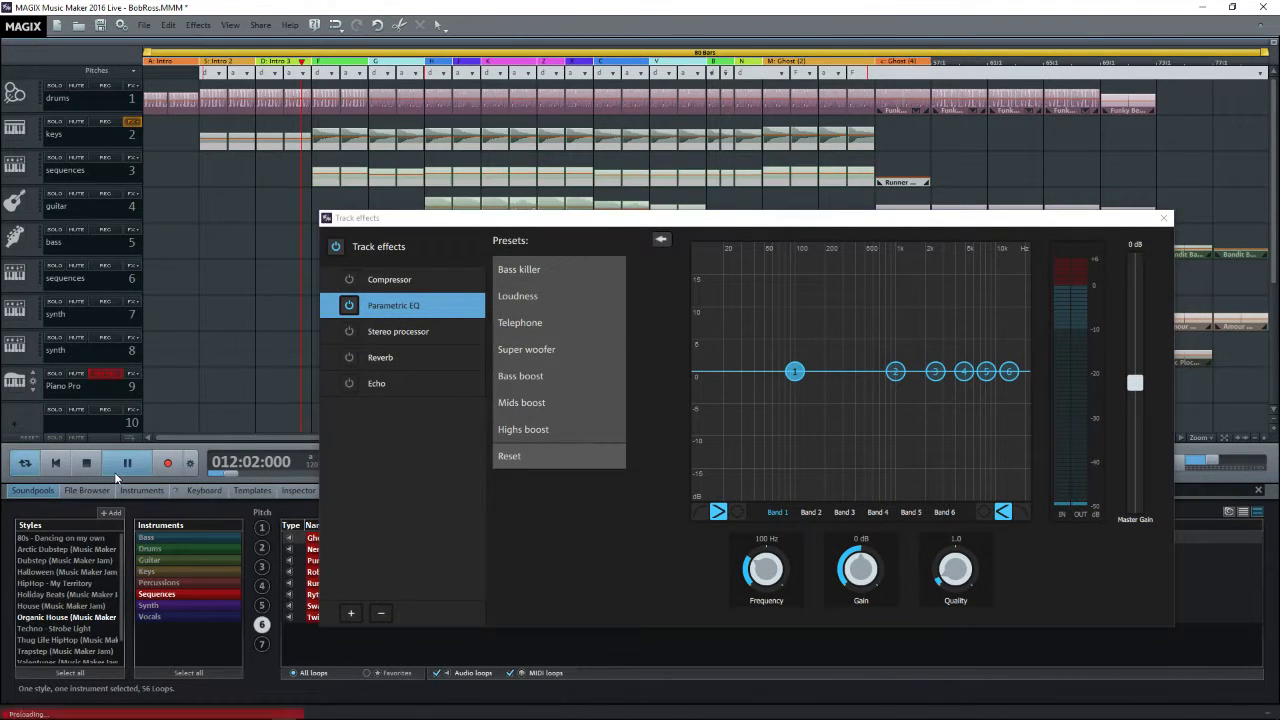
# Step: Audition the Loudness, Telephone, Bass killer and Mids boost EQ presets on track 3, settle on Highs boost, and close its effects rack
pyautogui.click(528, 297)
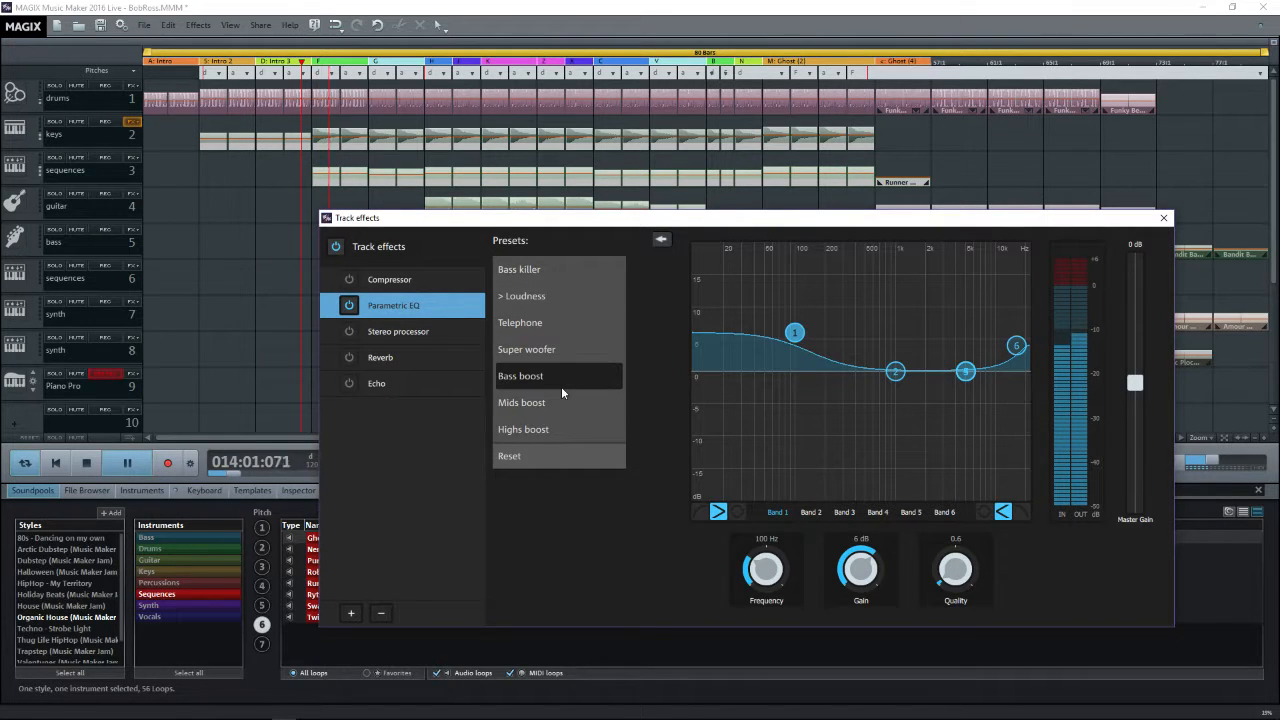
pyautogui.click(542, 323)
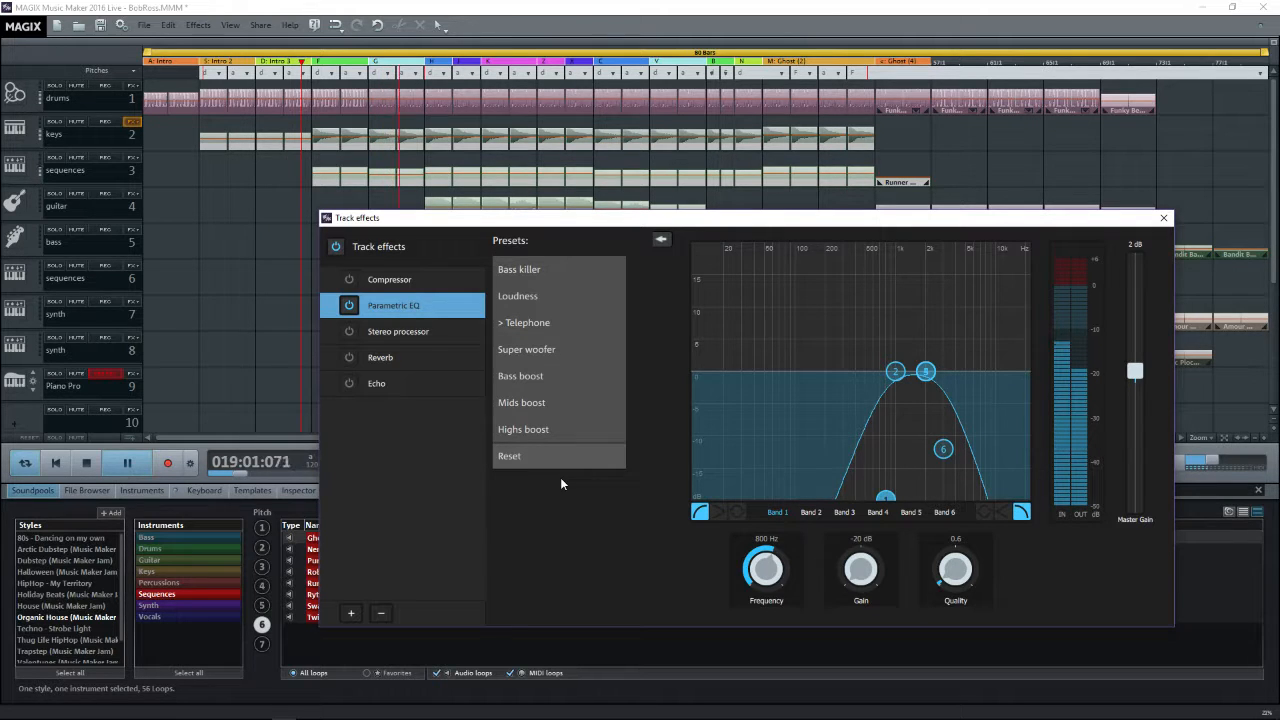
pyautogui.click(516, 273)
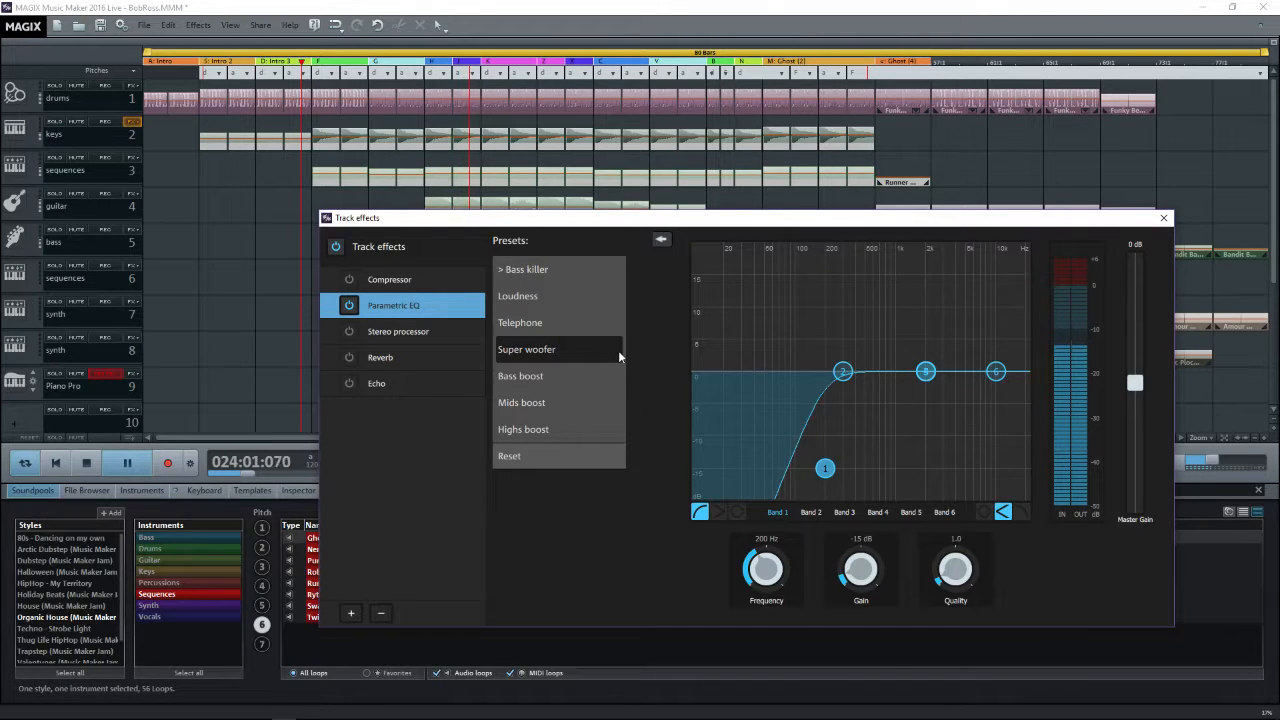
pyautogui.click(570, 402)
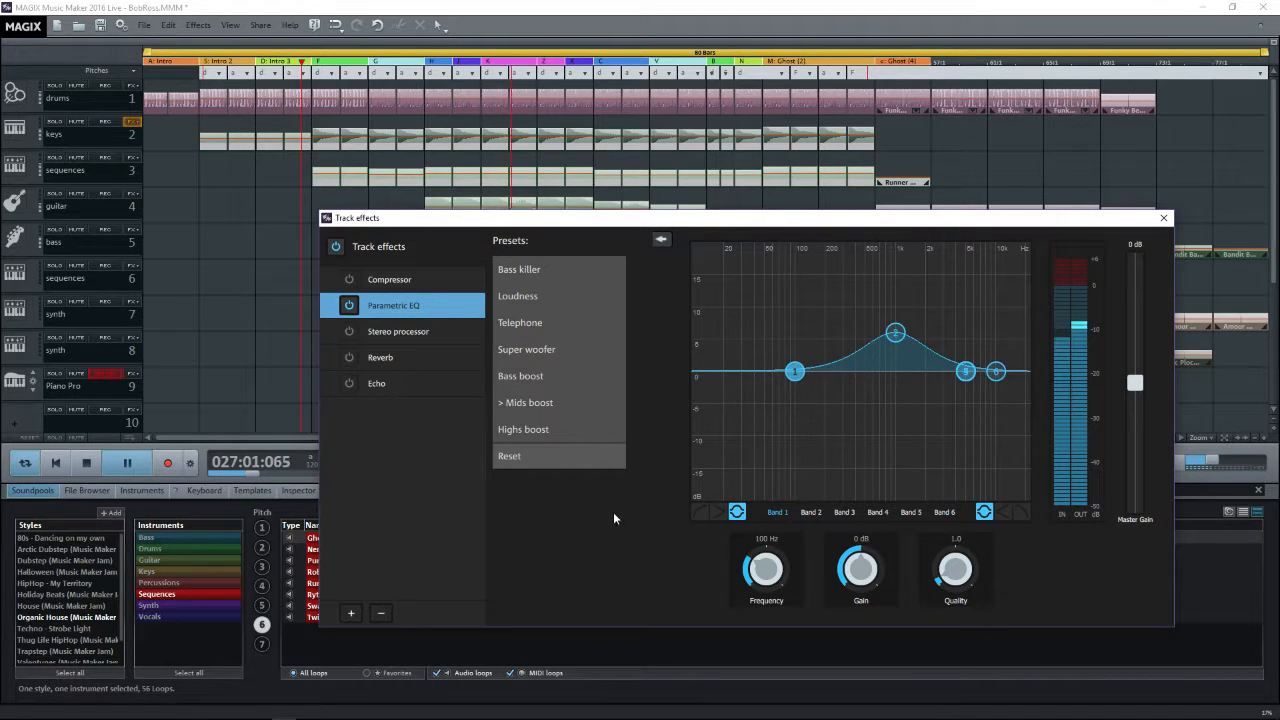
pyautogui.click(566, 428)
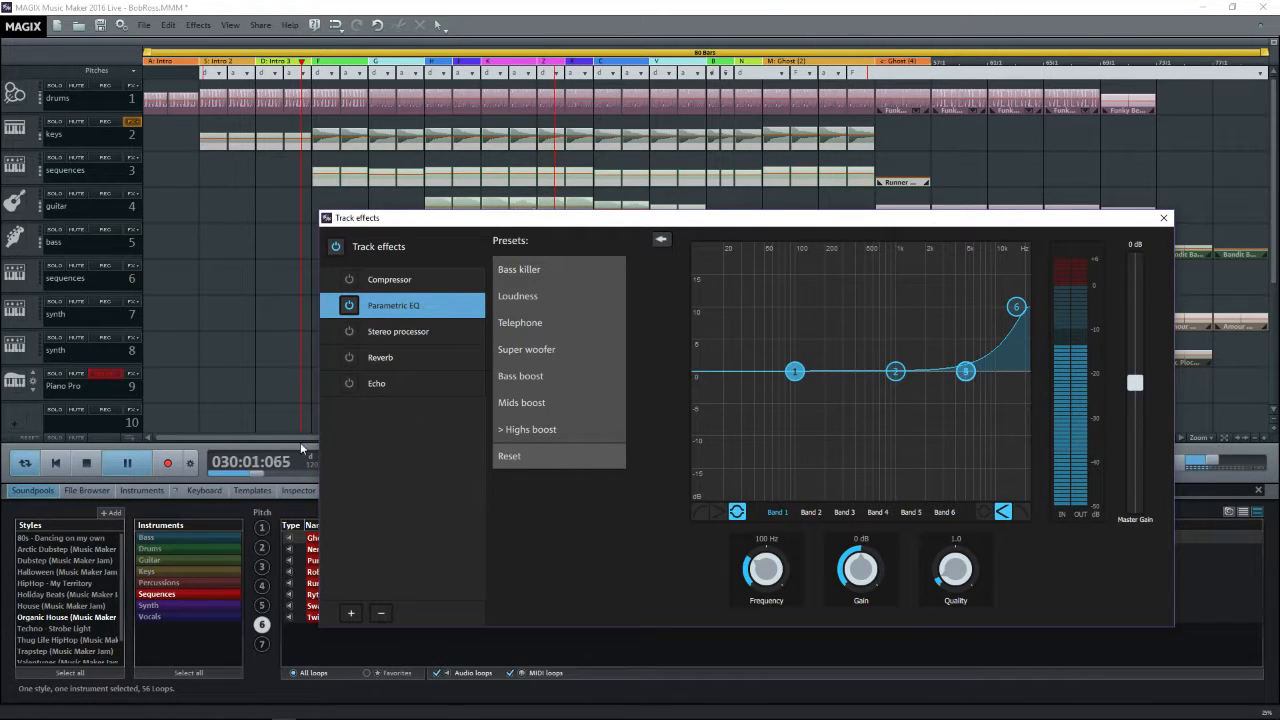
pyautogui.press('space')
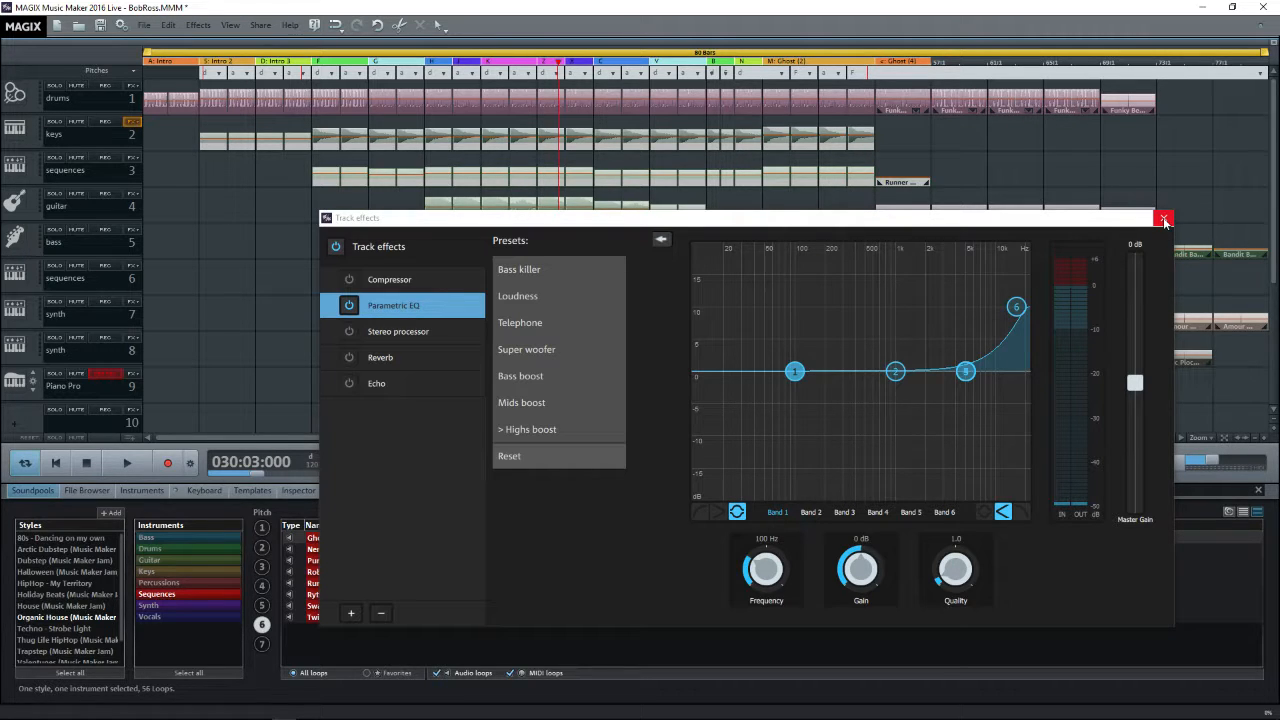
pyautogui.click(1164, 218)
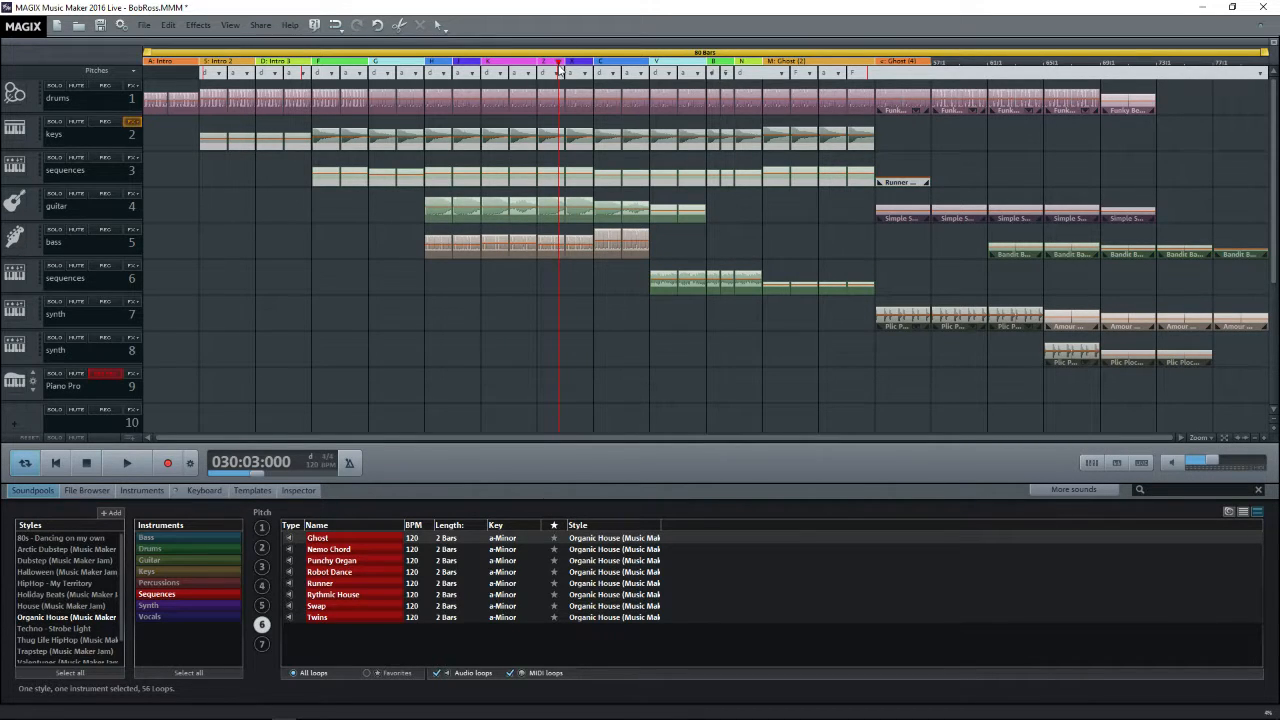
# Step: Move the playhead back to bar 21 and open the guitar track's effects rack, placing it clear of the track headers
pyautogui.moveTo(561, 68); pyautogui.dragTo(425, 66)
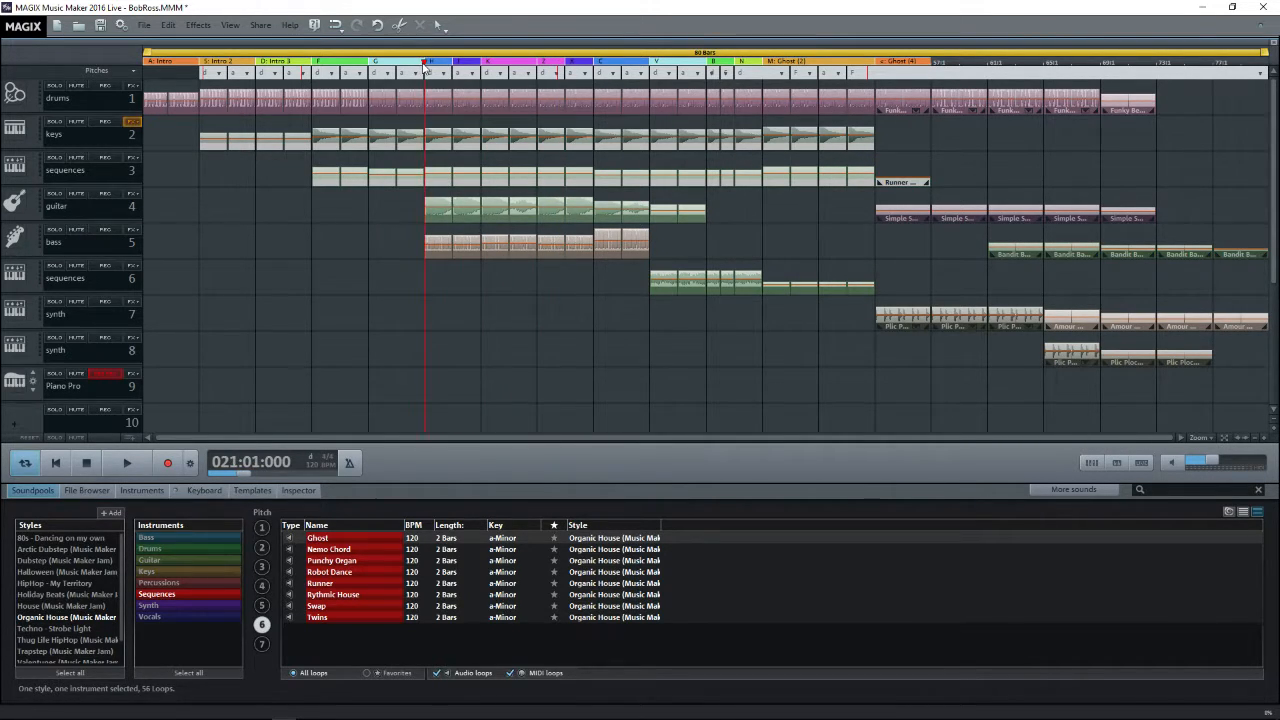
pyautogui.click(131, 157)
pyautogui.click(132, 194)
pyautogui.click(150, 207)
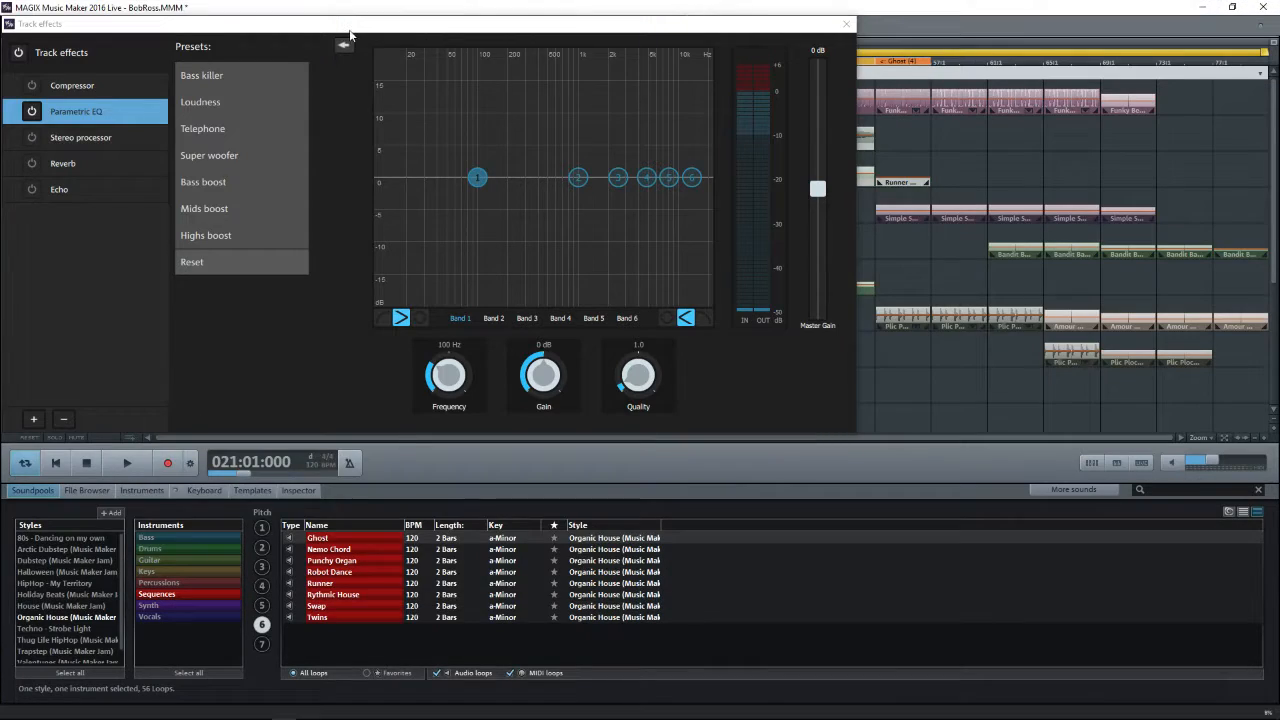
pyautogui.moveTo(350, 36); pyautogui.dragTo(617, 259)
# Step: Add a 10-band equalizer to the guitar's effects rack, and switch on and display its Parametric EQ
pyautogui.click(308, 631)
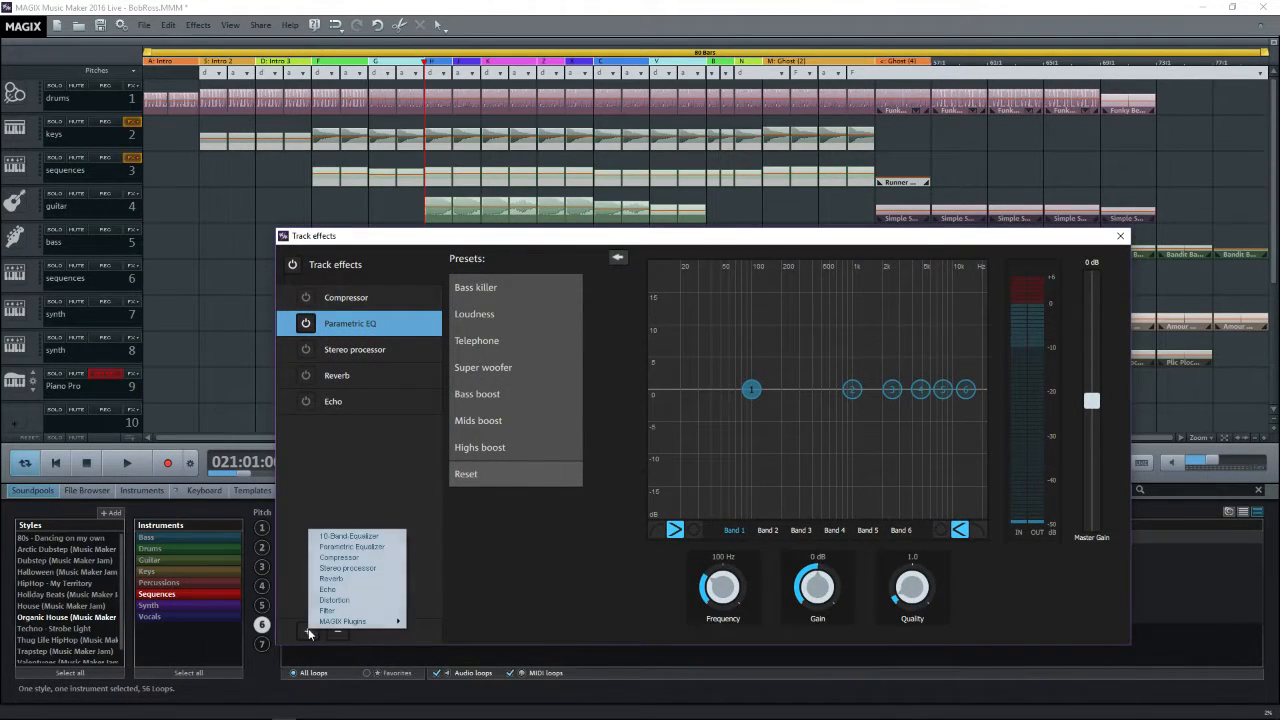
pyautogui.click(371, 538)
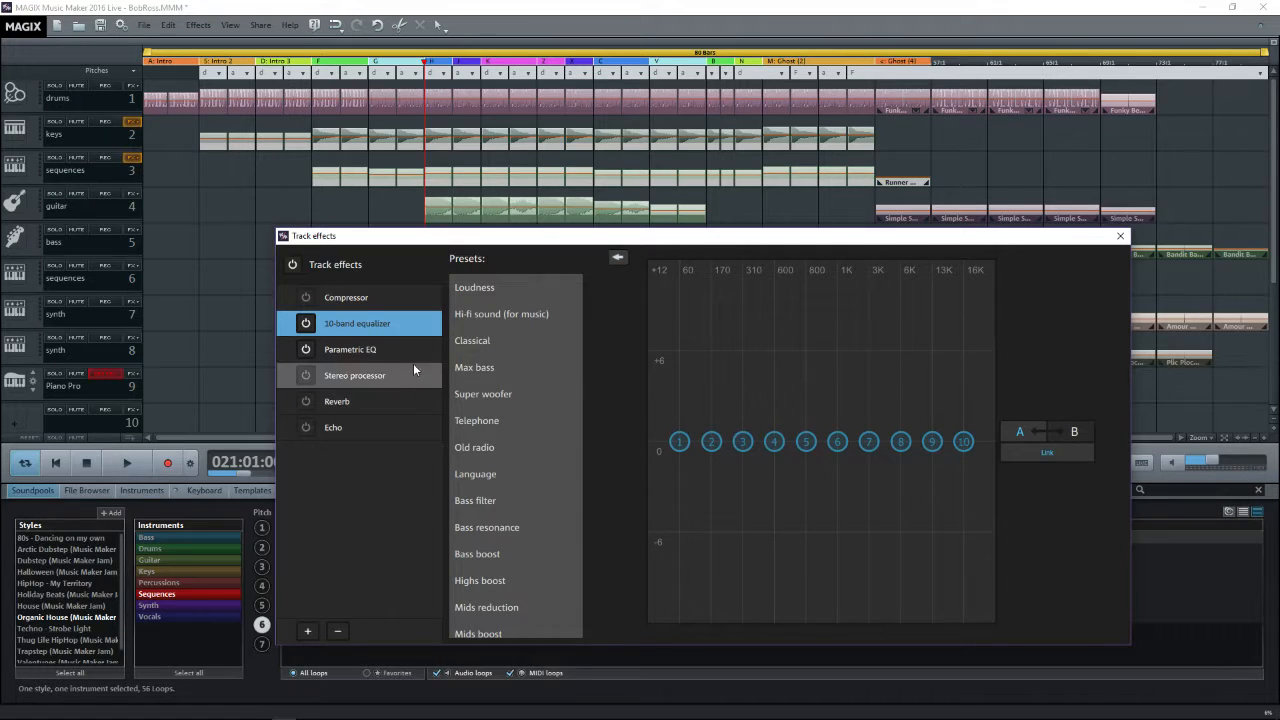
pyautogui.moveTo(532, 245); pyautogui.dragTo(562, 286)
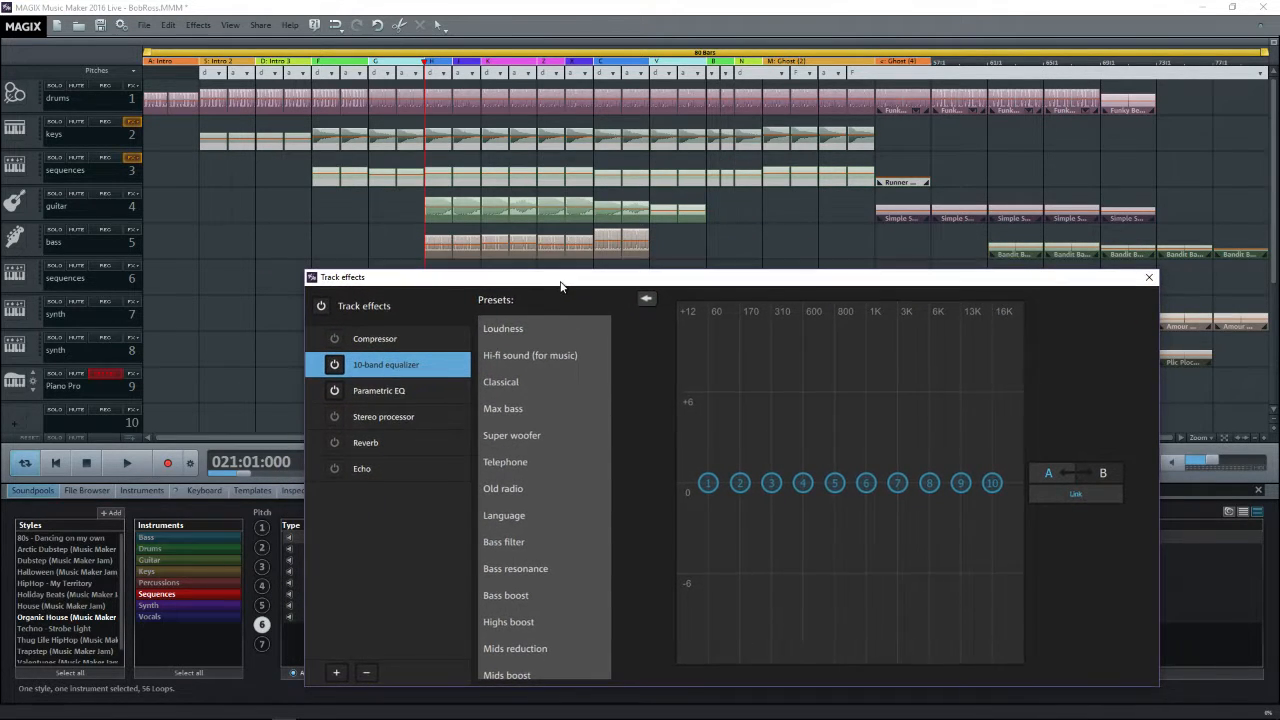
pyautogui.click(335, 391)
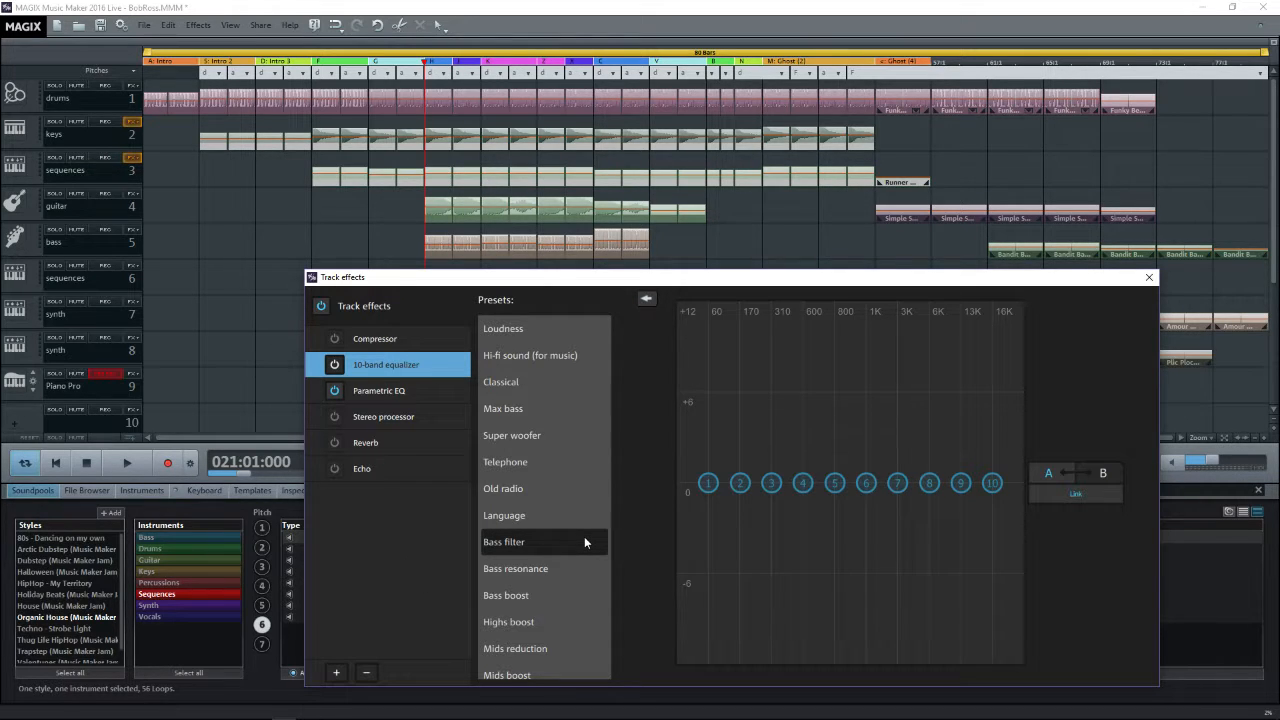
pyautogui.click(427, 390)
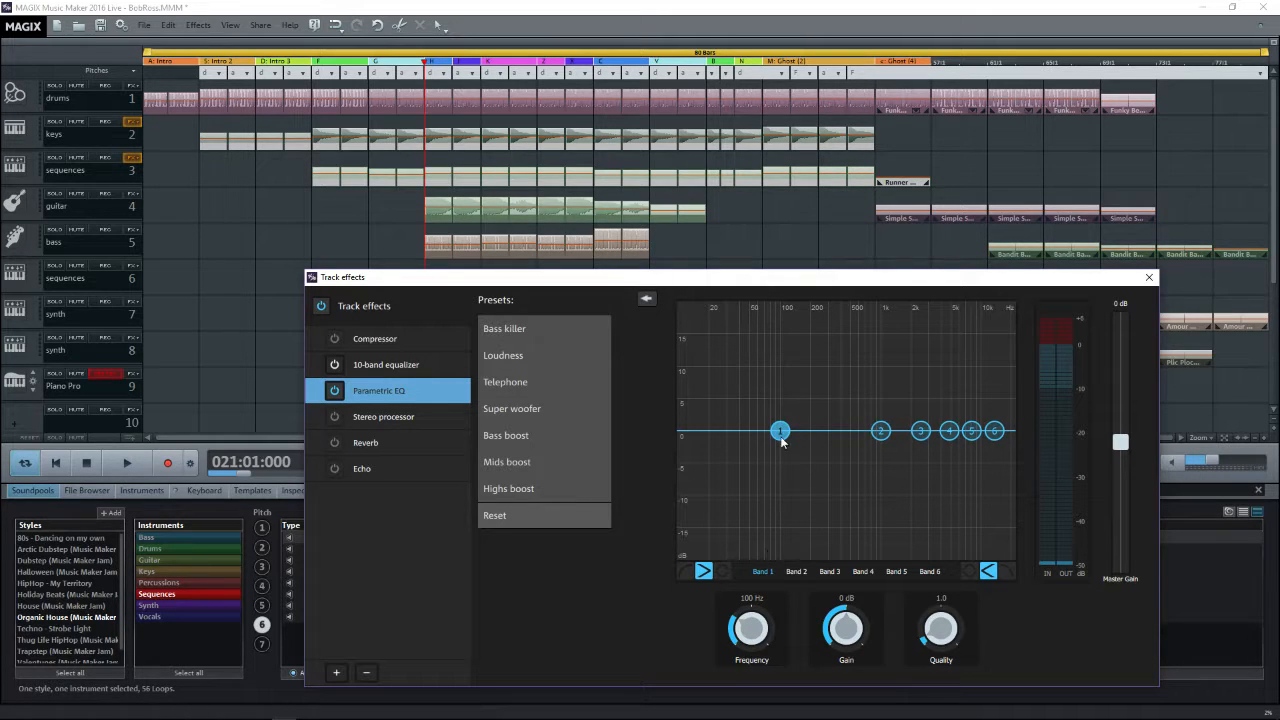
# Step: Try lower frequencies such as 66 Hz on band 1 of the guitar's Parametric EQ and bring it back to 100 Hz
pyautogui.scroll(-2, 752, 632)
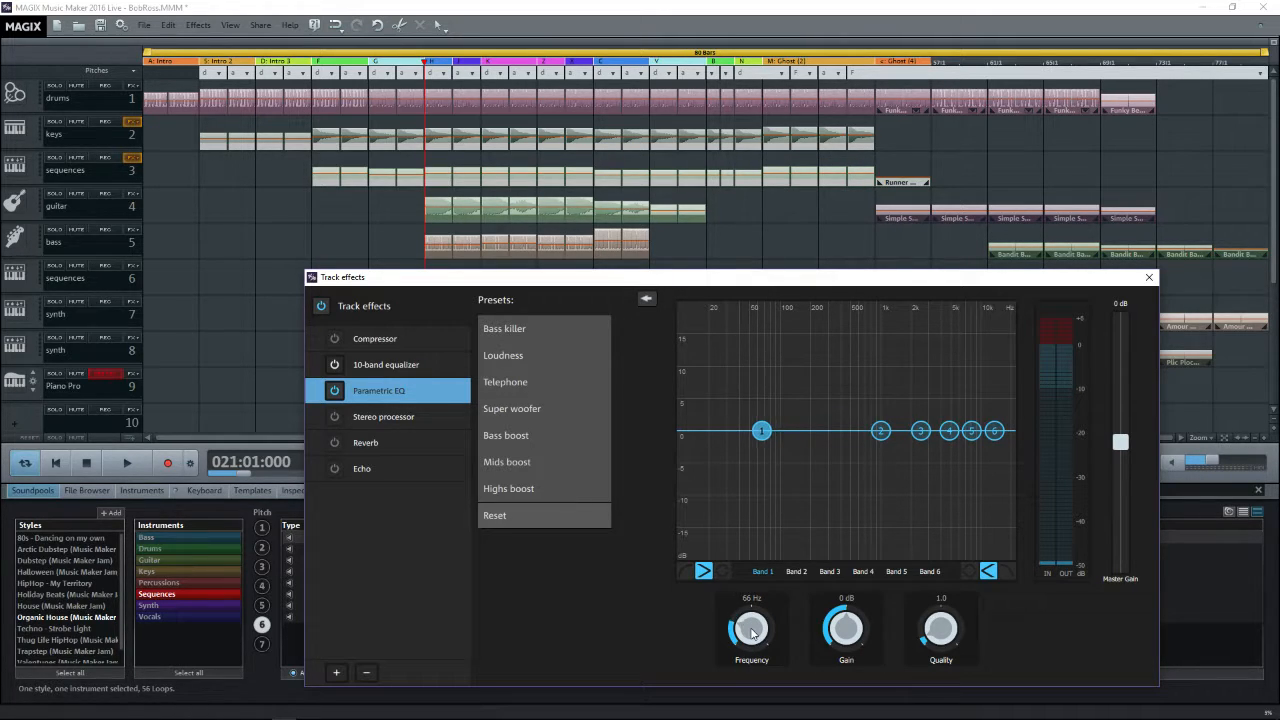
pyautogui.scroll(-4, 752, 632)
pyautogui.scroll(2, 752, 630)
pyautogui.scroll(2, 755, 632)
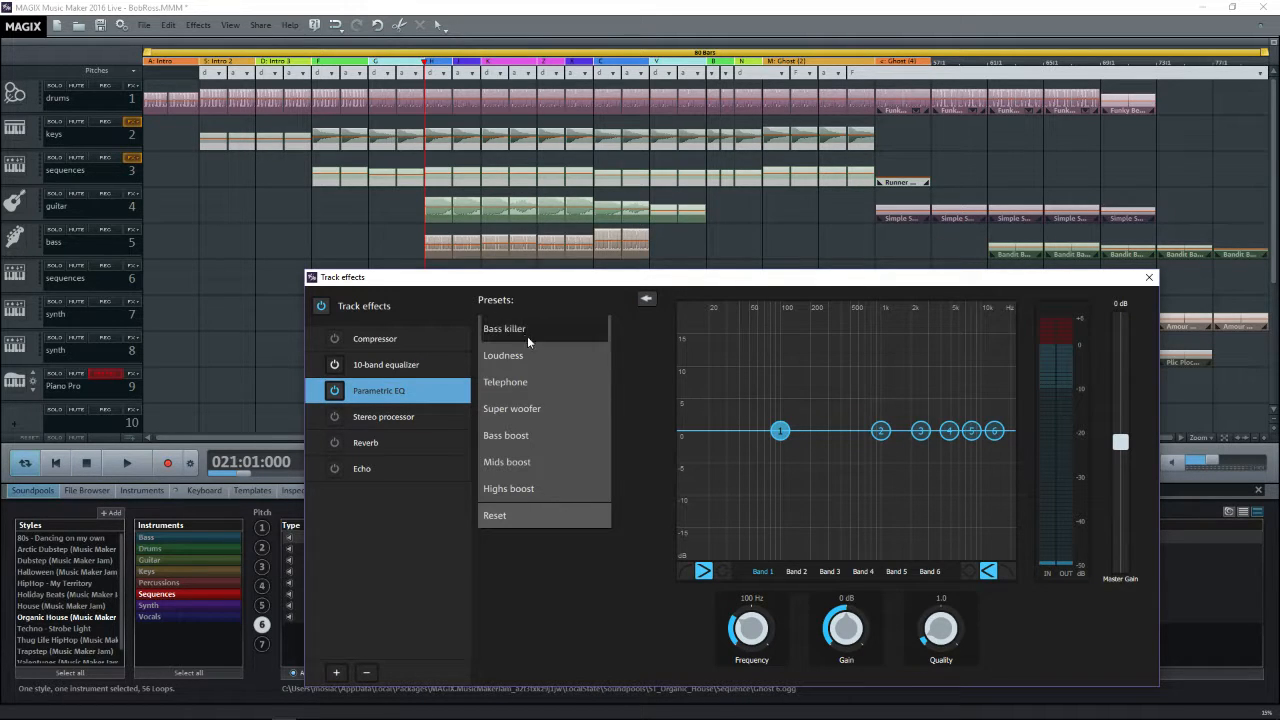
# Step: Try a low-cut filter on band 1 at about 50 Hz and 98 Hz, and restore the shelf filter at 100 Hz and 0 dB
pyautogui.moveTo(771, 435)
pyautogui.mouseDown()
pyautogui.moveTo(772, 518)
pyautogui.moveTo(779, 338)
pyautogui.moveTo(775, 538)
pyautogui.moveTo(773, 440)
pyautogui.moveTo(816, 442)
pyautogui.moveTo(779, 446)
pyautogui.moveTo(788, 432)
pyautogui.moveTo(749, 428)
pyautogui.mouseUp()
pyautogui.click(686, 572)
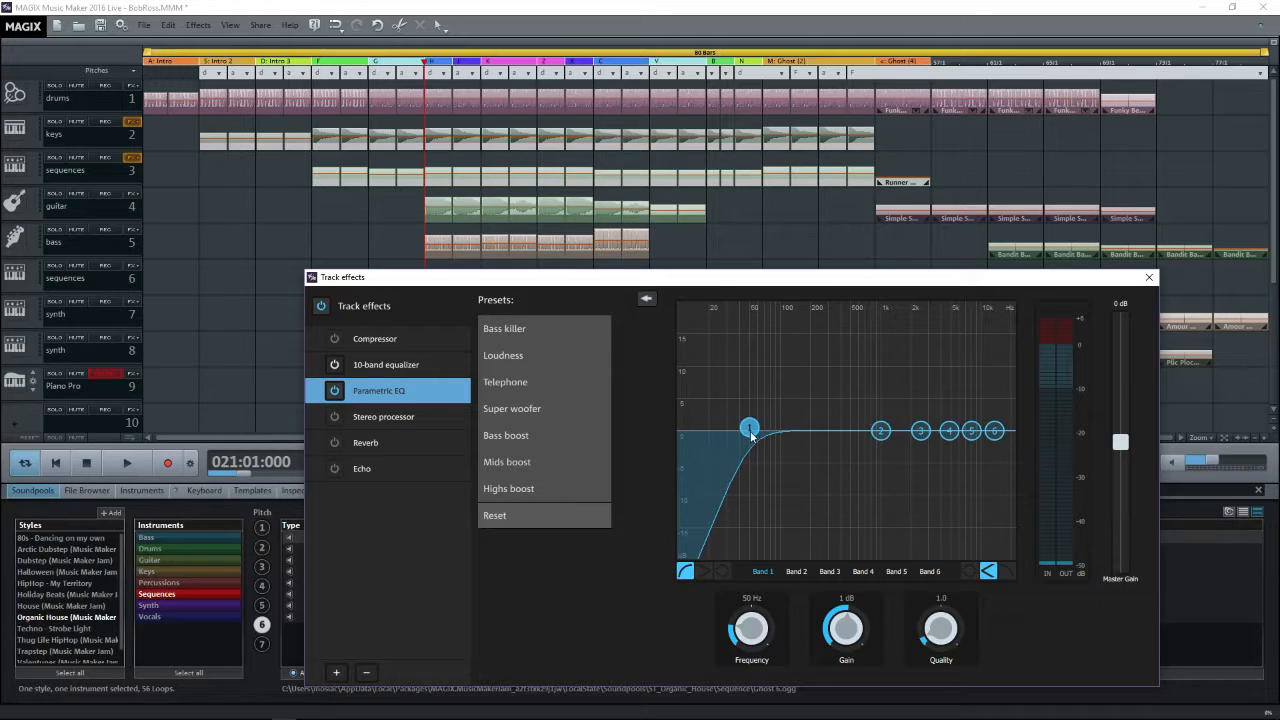
pyautogui.moveTo(751, 435); pyautogui.dragTo(781, 431)
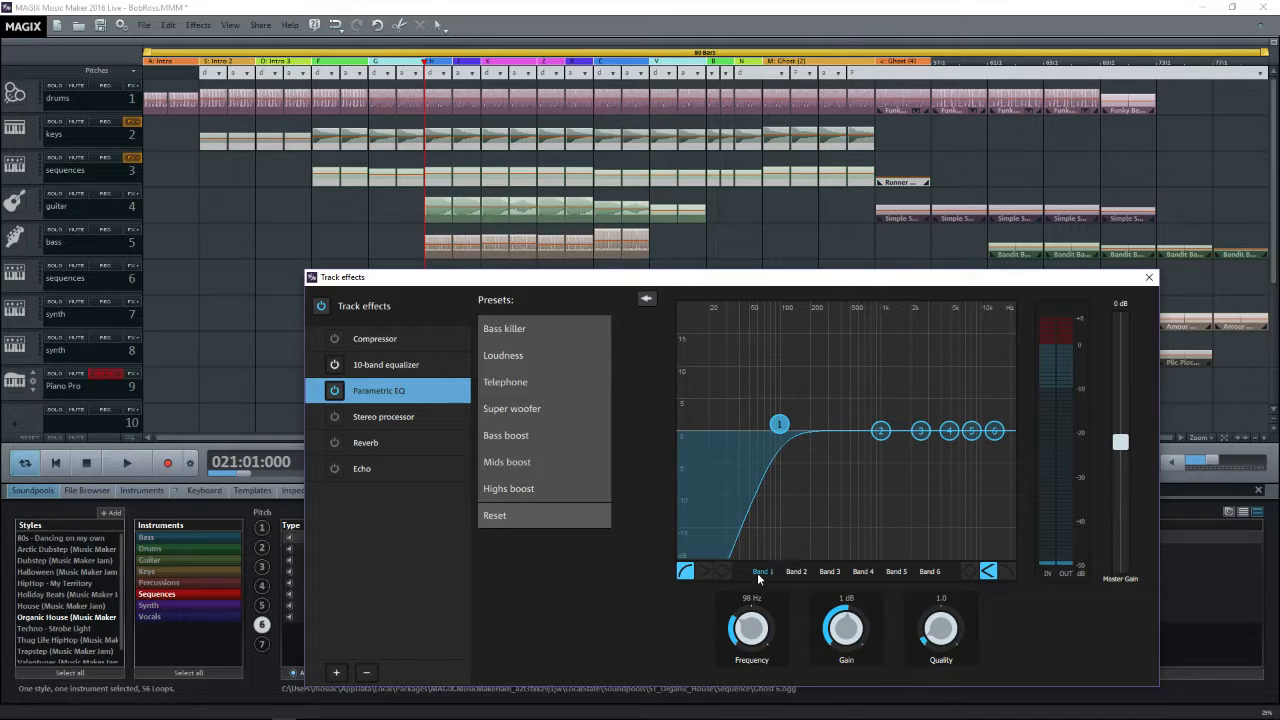
pyautogui.click(705, 570)
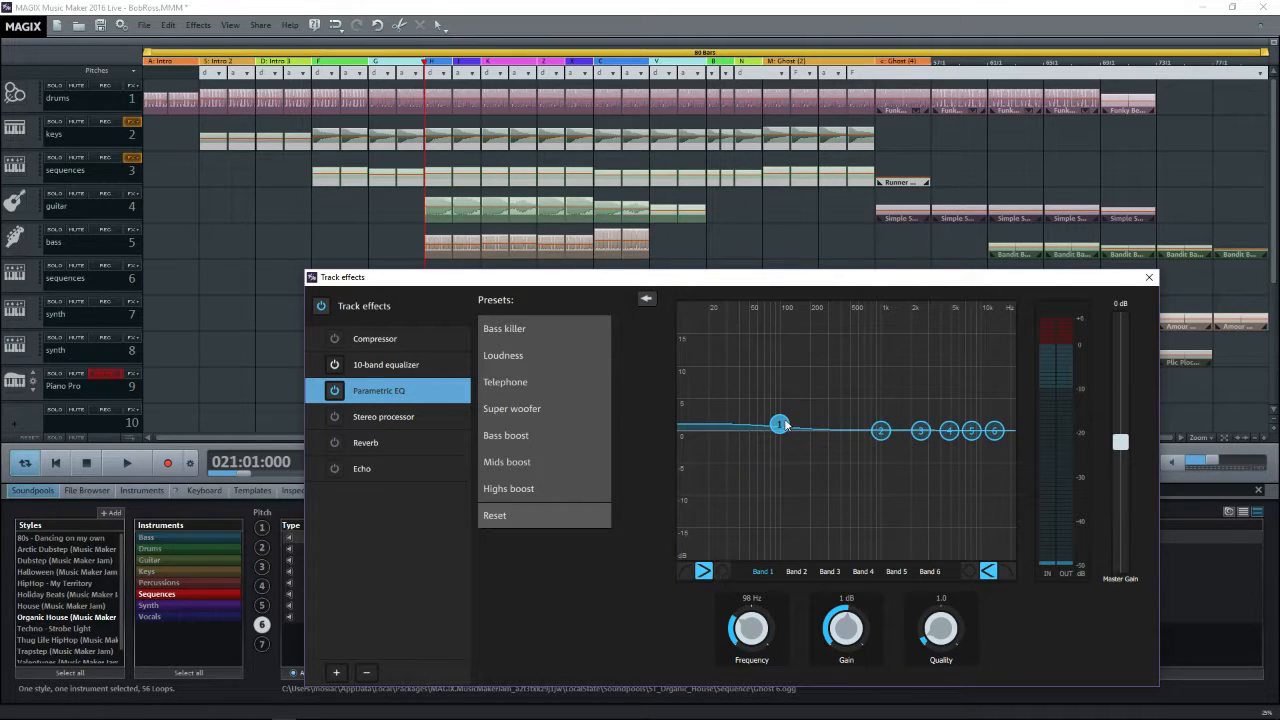
pyautogui.moveTo(786, 425); pyautogui.dragTo(784, 431)
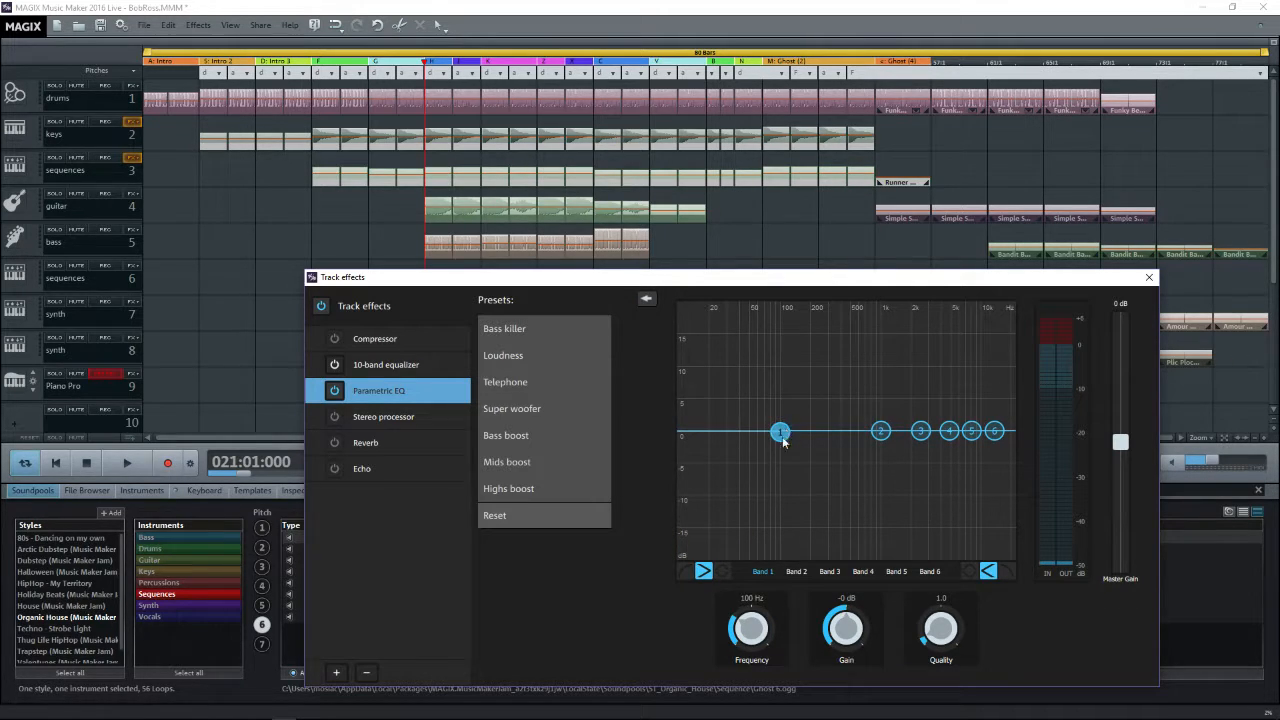
# Step: Play the song from bar 21 and lower the master volume to 7 dB
pyautogui.click(125, 464)
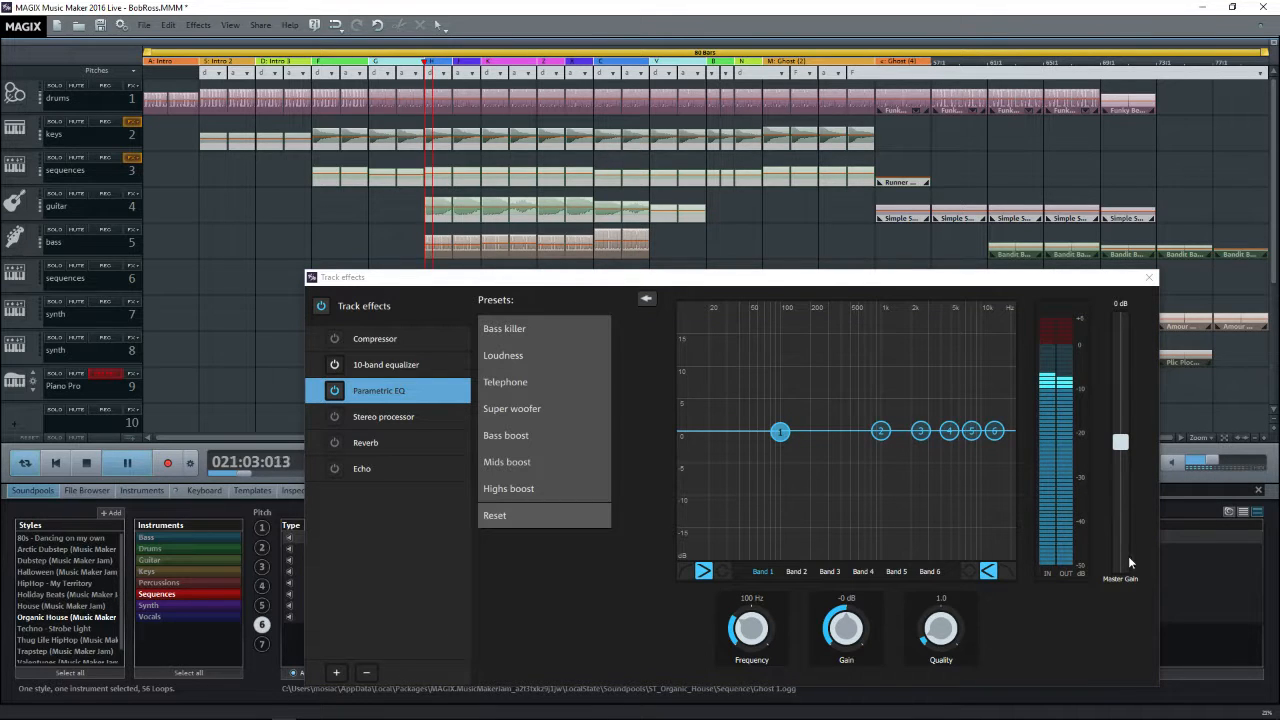
pyautogui.moveTo(1120, 443)
pyautogui.mouseDown()
pyautogui.moveTo(1122, 478)
pyautogui.moveTo(1121, 443)
pyautogui.mouseUp()
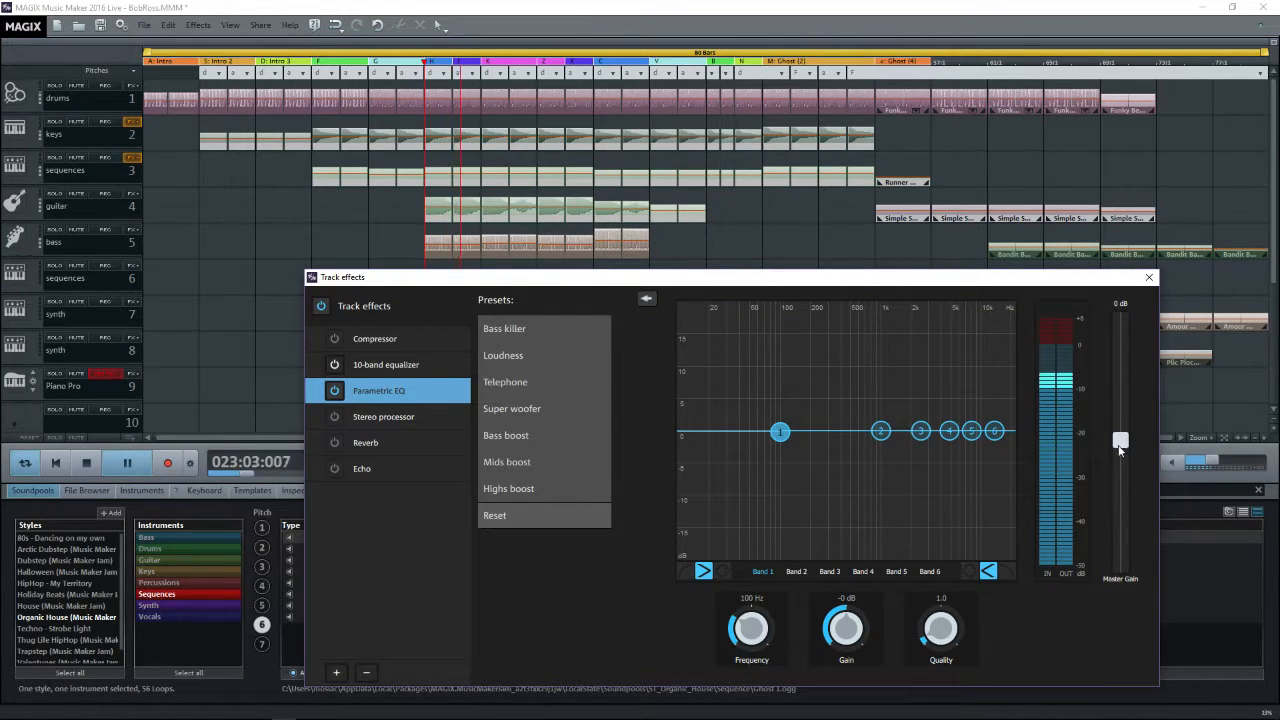
pyautogui.click(1215, 459)
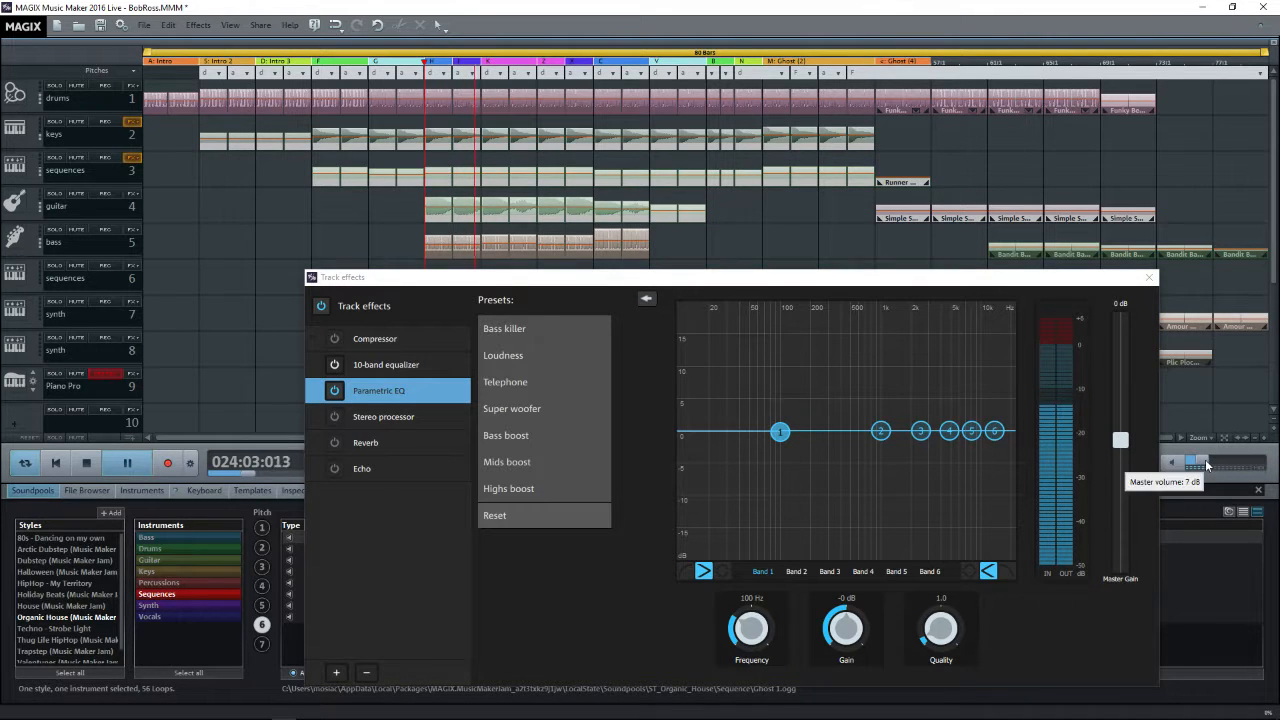
# Step: Apply the Mids boost EQ preset to the guitar and replay the song from bar 21
pyautogui.click(536, 464)
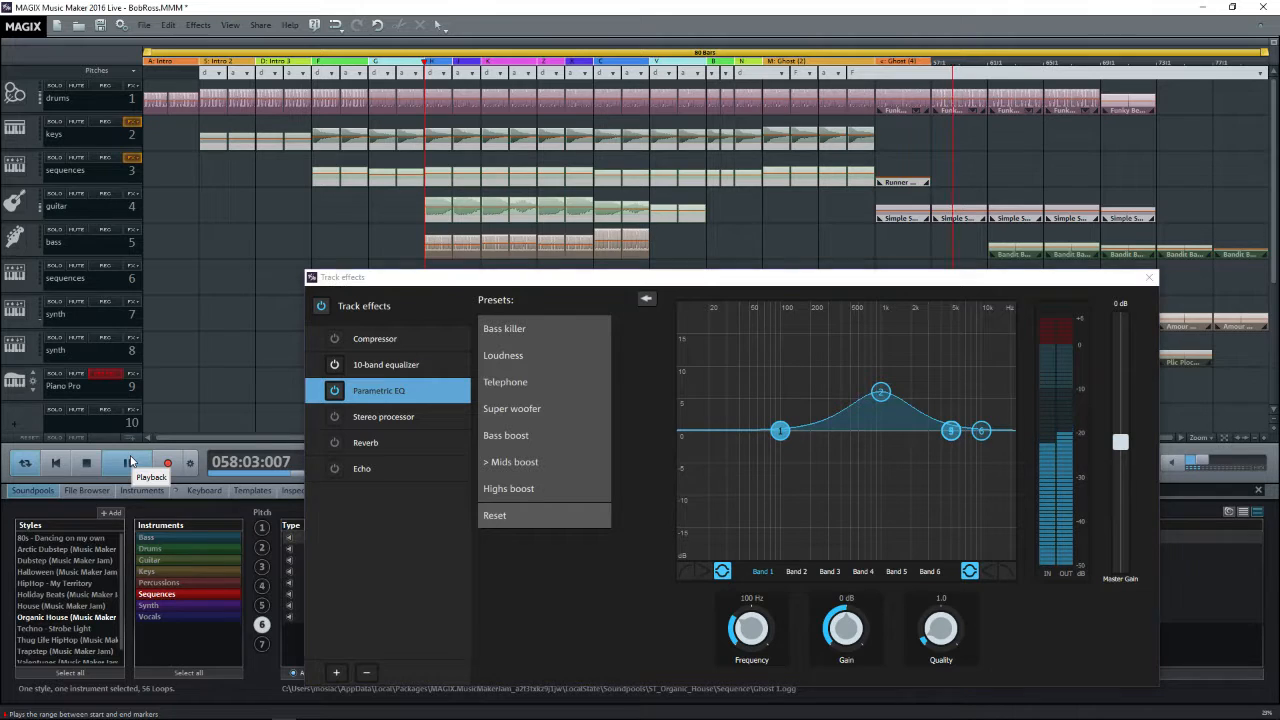
pyautogui.click(130, 461)
pyautogui.click(57, 464)
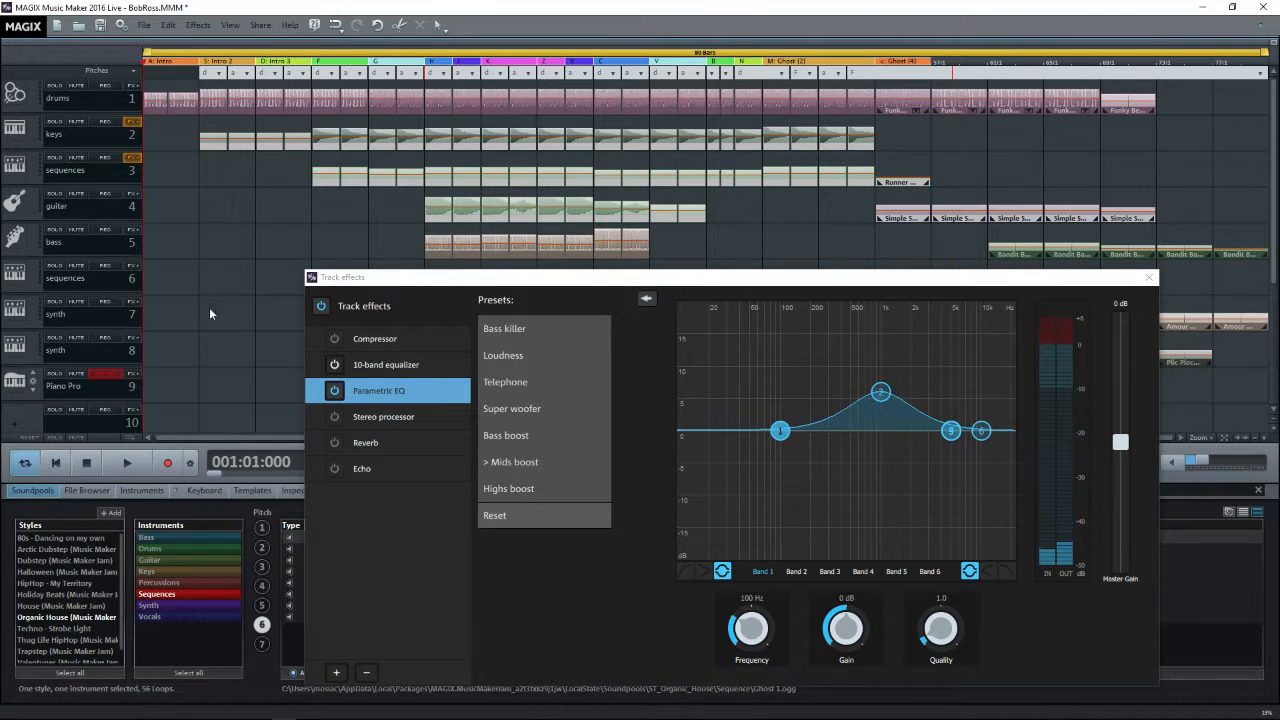
pyautogui.moveTo(141, 60); pyautogui.dragTo(422, 100)
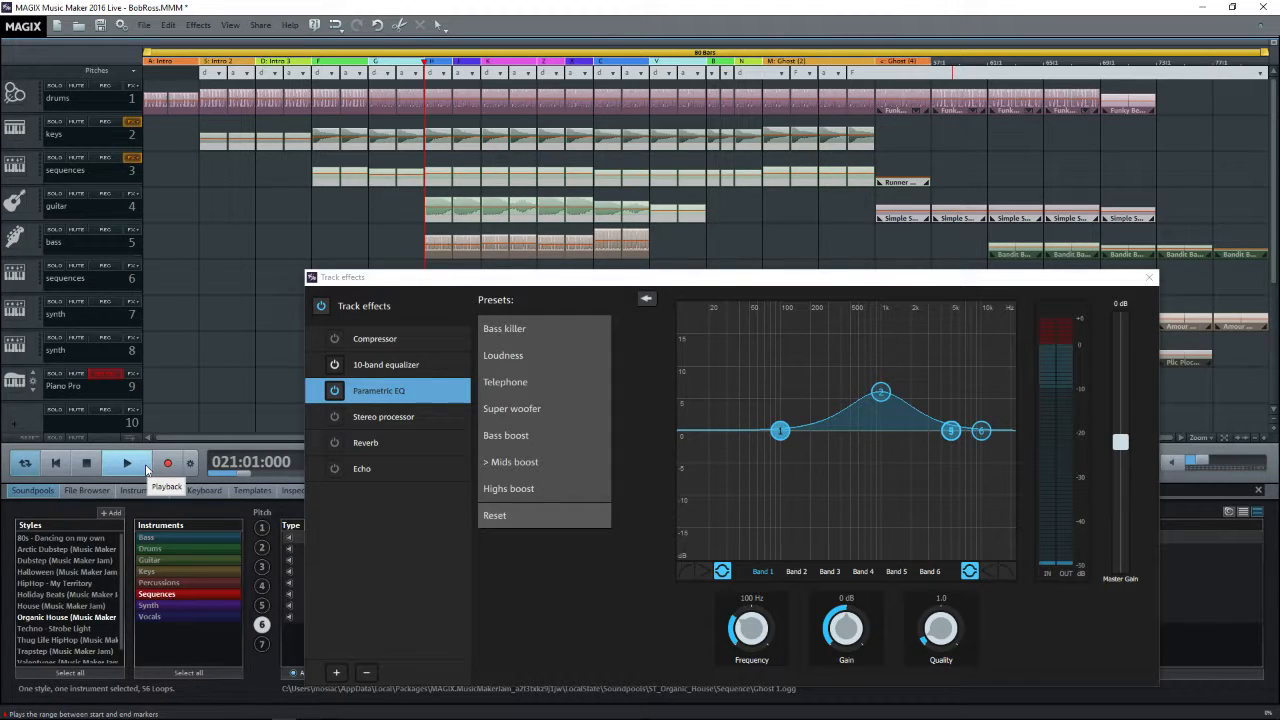
pyautogui.click(145, 467)
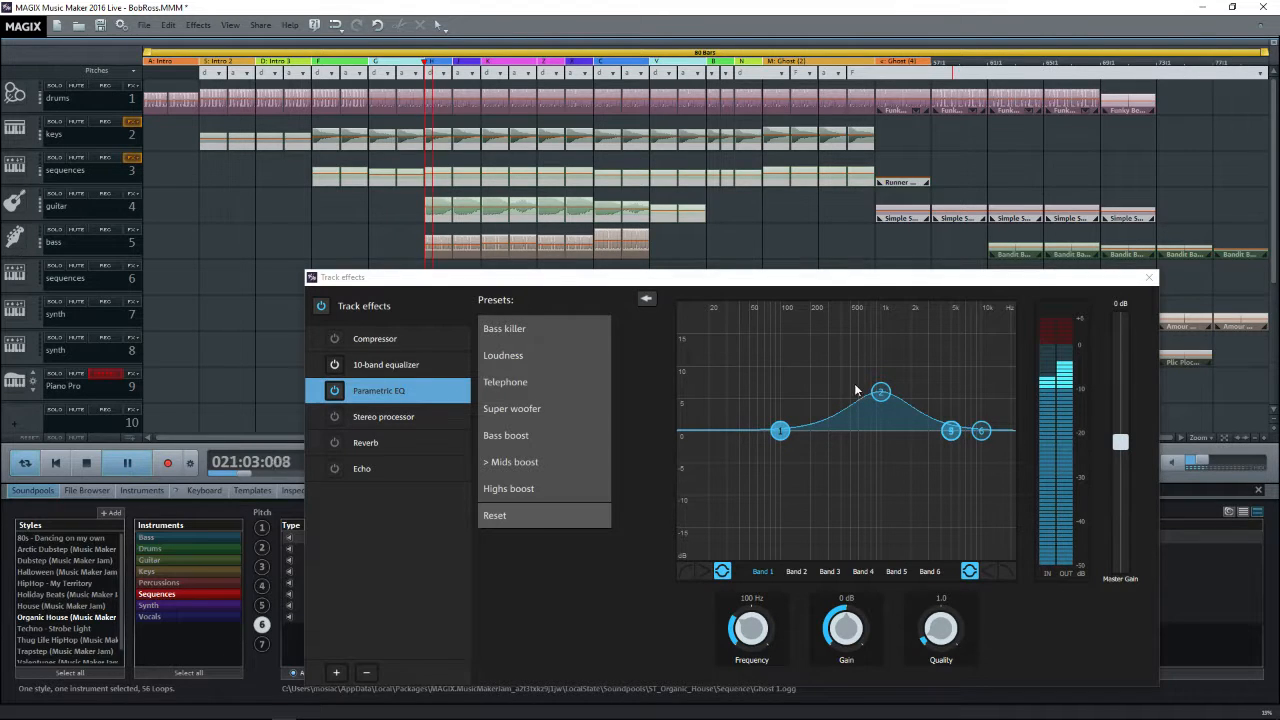
# Step: Experiment with the guitar's EQ during playback by boosting bands 2, 5 and 6 and trying band 3 at about 4 dB and -14 dB
pyautogui.moveTo(885, 397); pyautogui.dragTo(885, 368)
pyautogui.moveTo(981, 432); pyautogui.dragTo(946, 406)
pyautogui.click(949, 431)
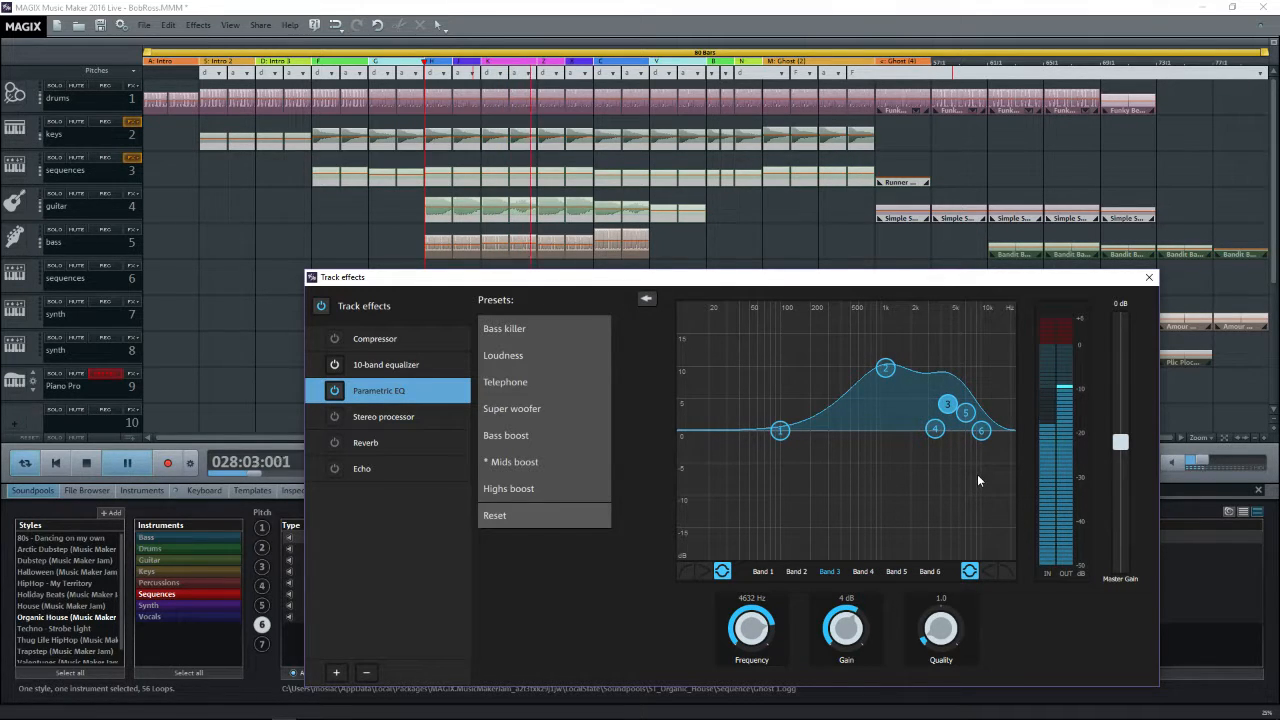
pyautogui.click(968, 413)
pyautogui.moveTo(972, 412); pyautogui.dragTo(960, 420)
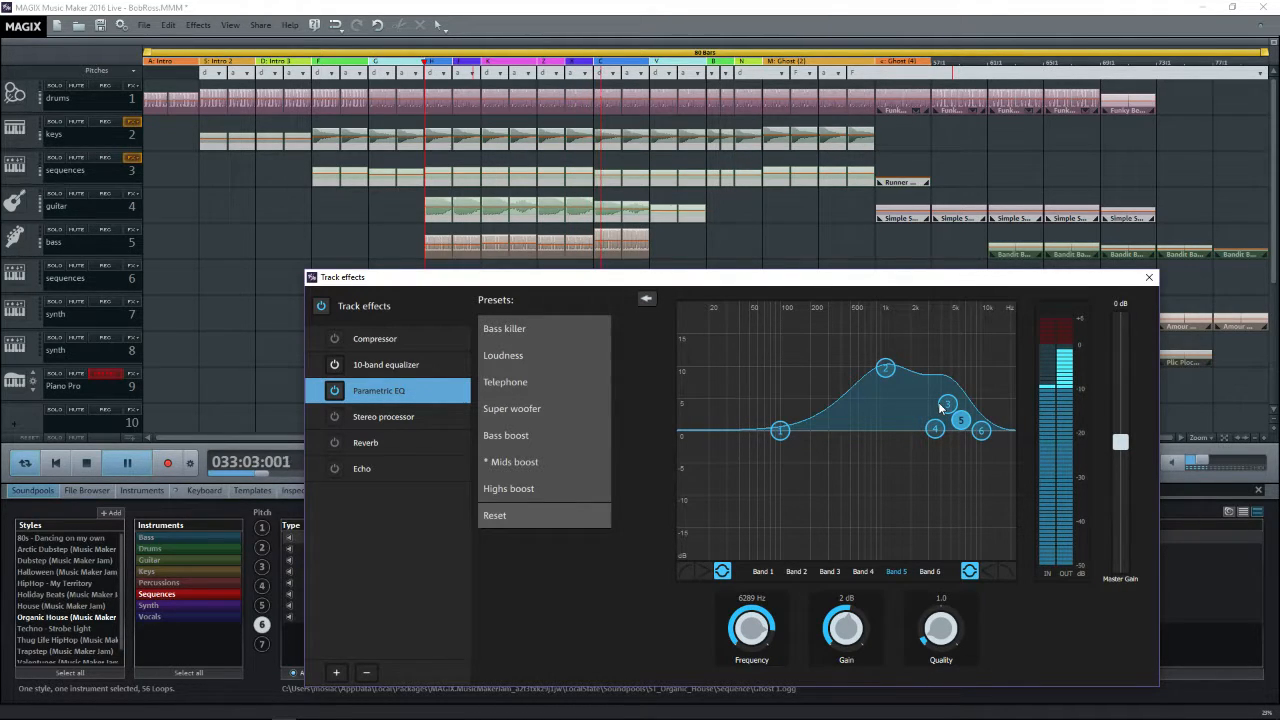
pyautogui.moveTo(886, 370); pyautogui.dragTo(949, 524)
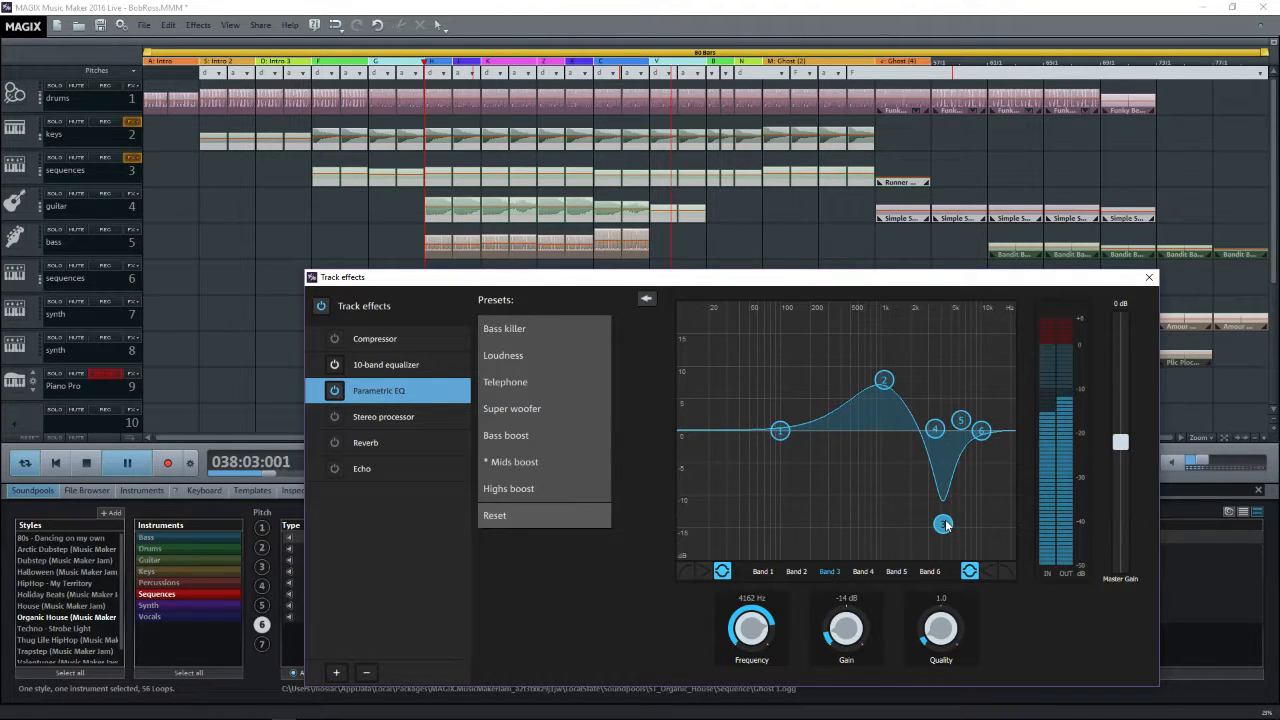
pyautogui.moveTo(945, 524); pyautogui.dragTo(993, 420)
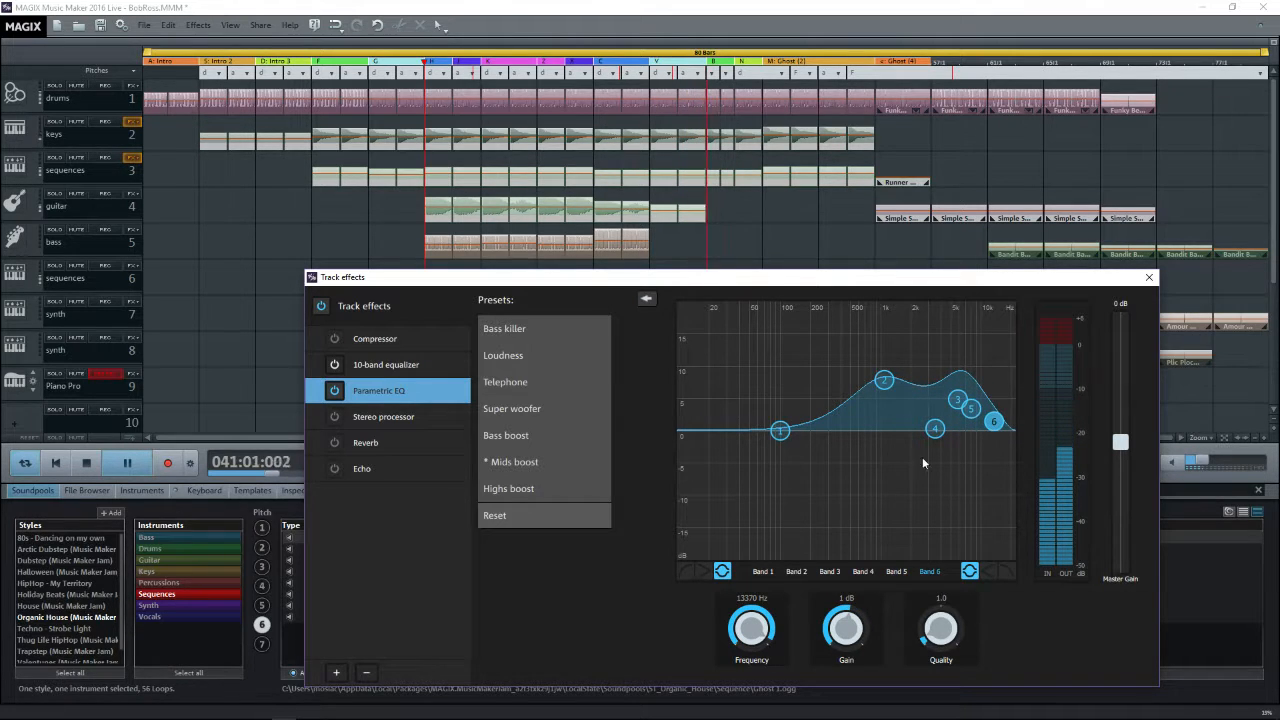
# Step: Restore the Mids boost preset with band 6 raised to about 2 dB at 12014 Hz, and return the stopped playhead to bar 21
pyautogui.click(515, 488)
pyautogui.click(525, 462)
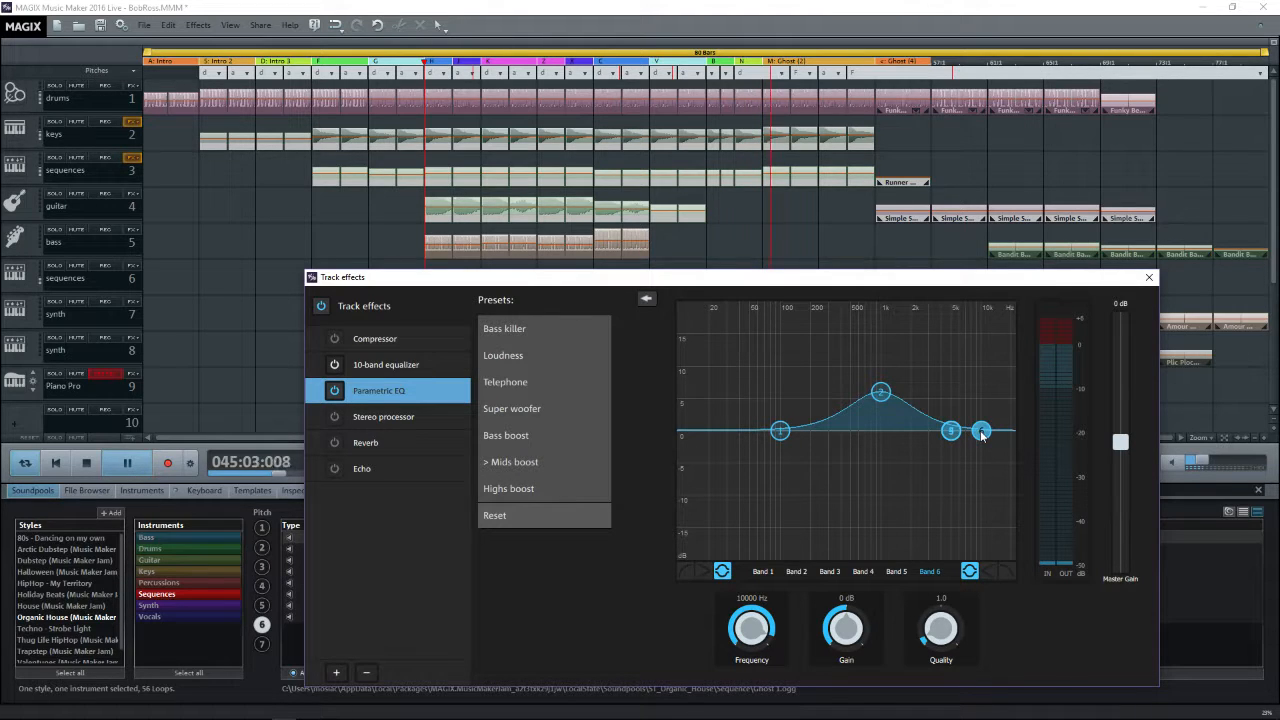
pyautogui.moveTo(983, 435); pyautogui.dragTo(991, 425)
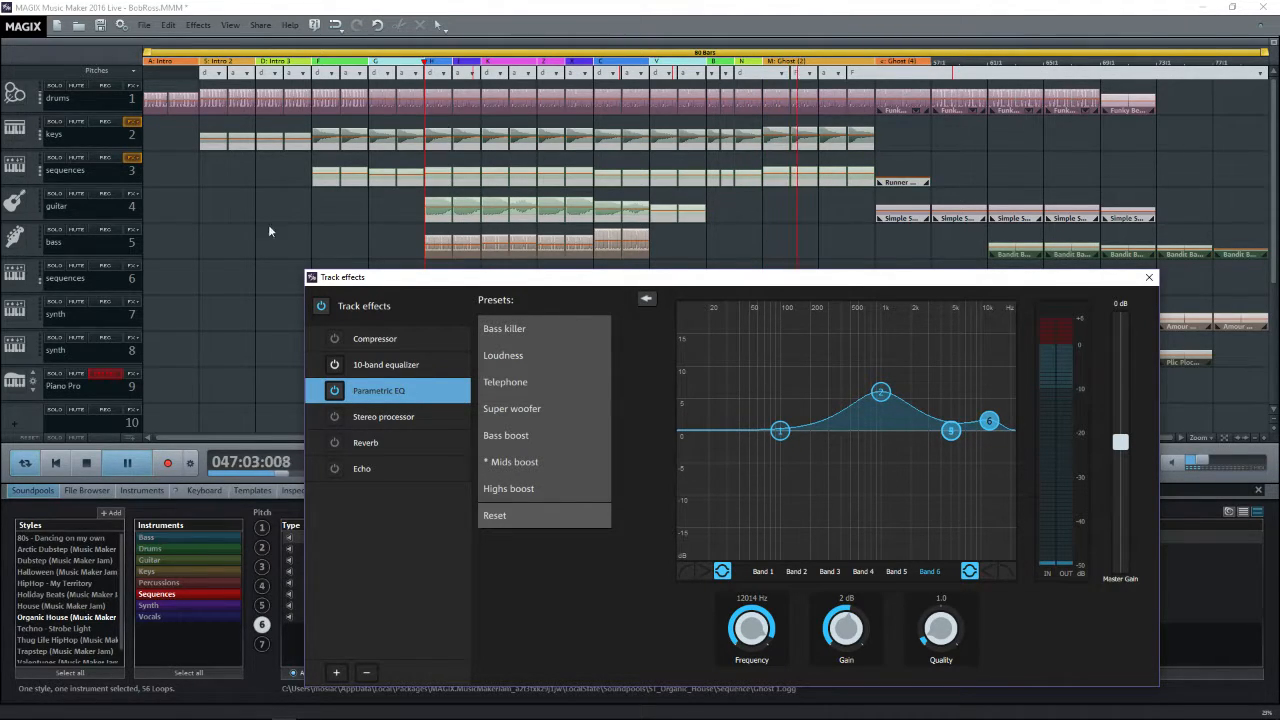
pyautogui.click(127, 462)
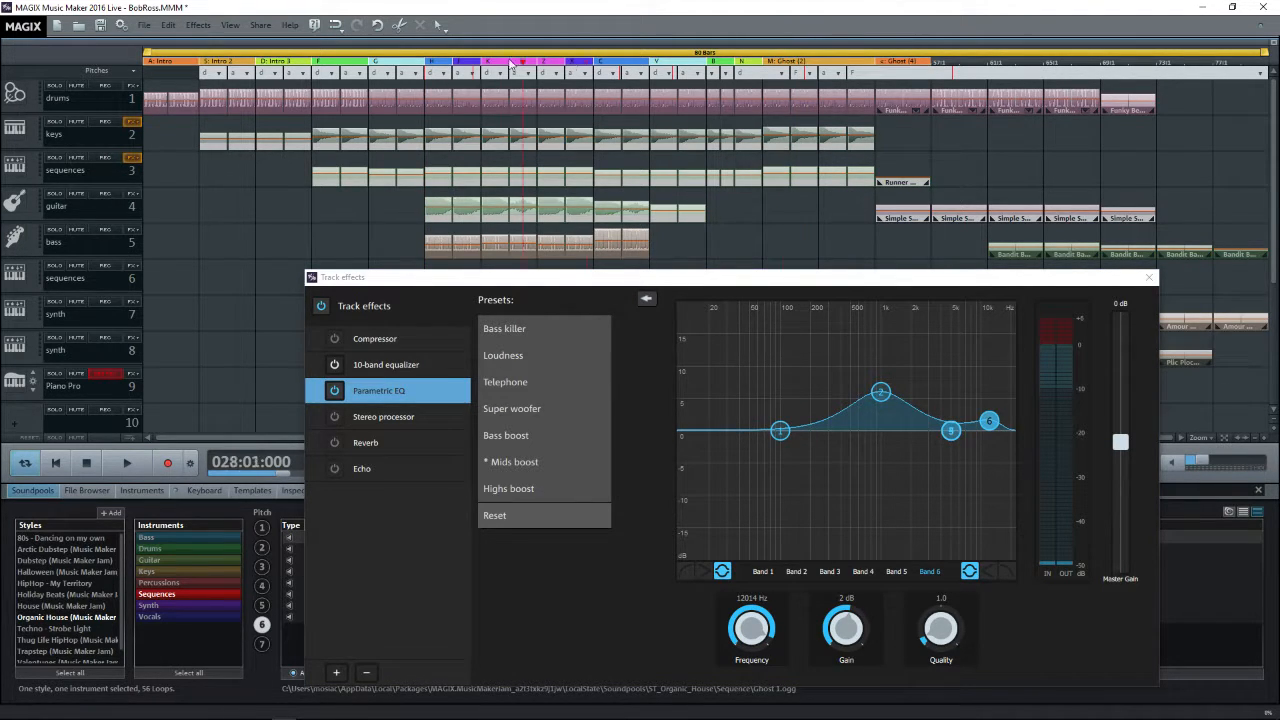
pyautogui.moveTo(427, 82); pyautogui.dragTo(423, 82)
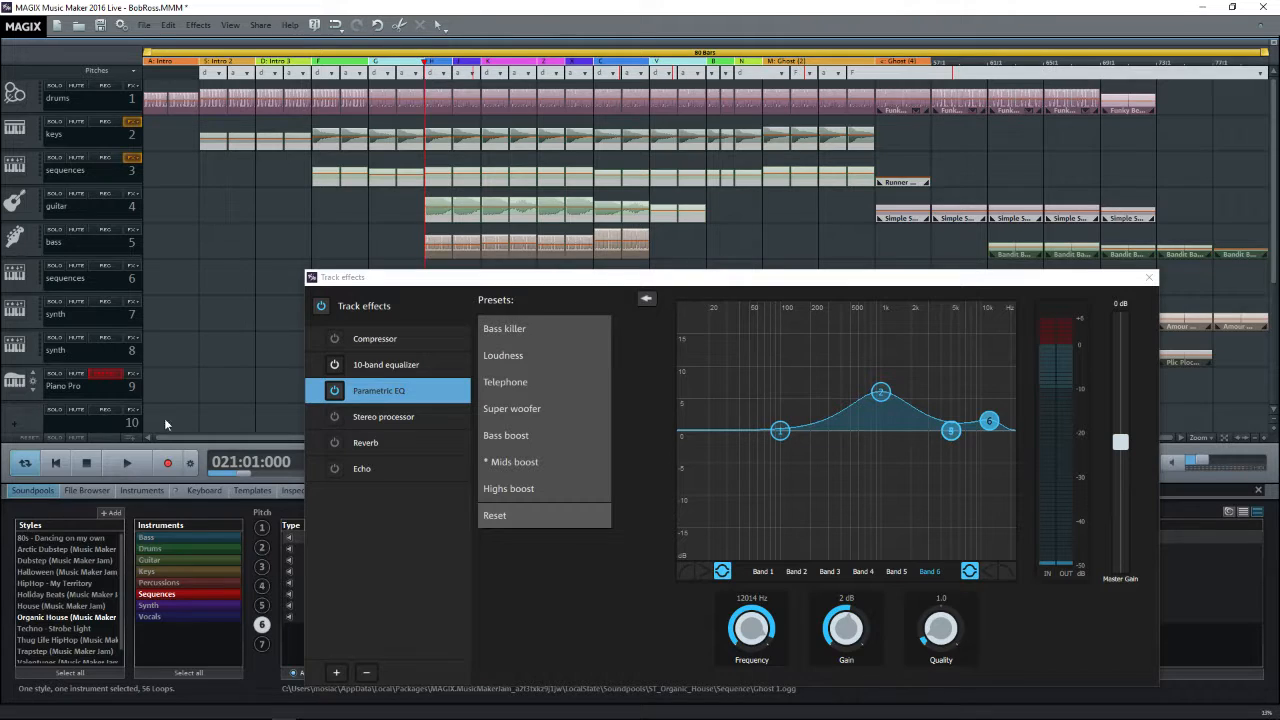
# Step: During playback from bar 21, raise the guitar's EQ bands around 5 kHz, with band 3 at about 1 dB, and set its master gain to 1 dB
pyautogui.click(127, 462)
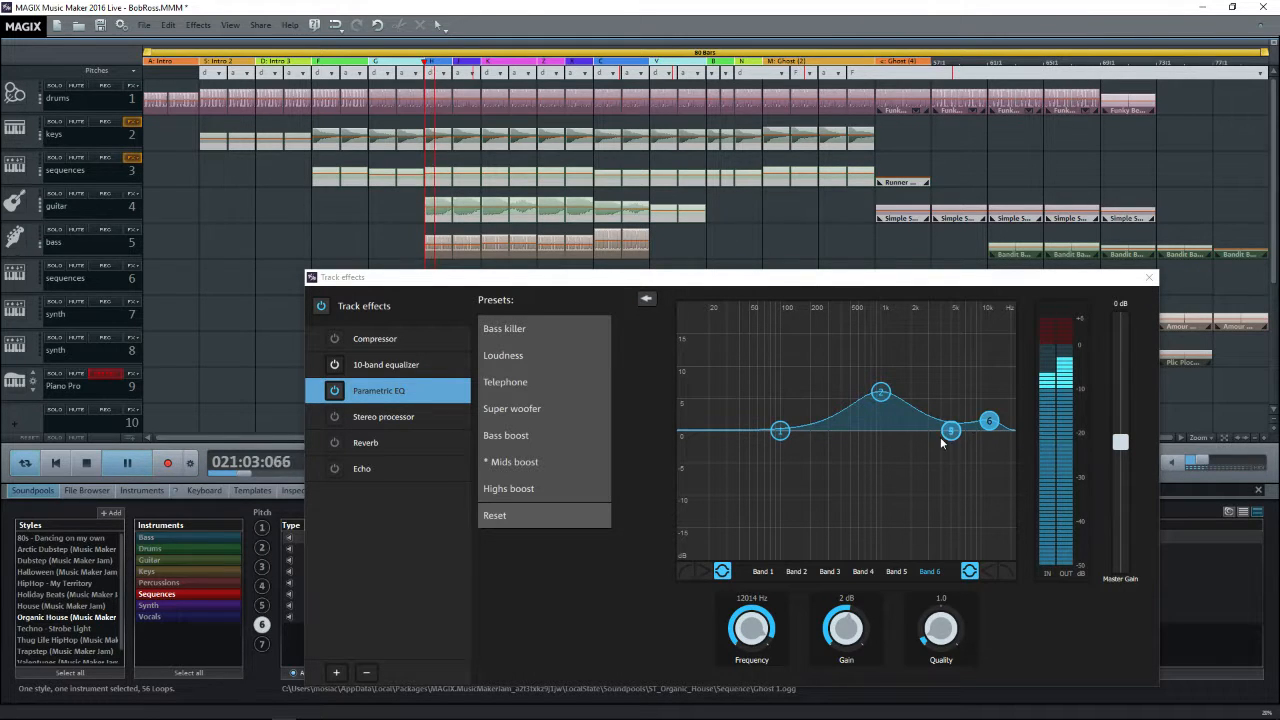
pyautogui.moveTo(950, 430); pyautogui.dragTo(949, 423)
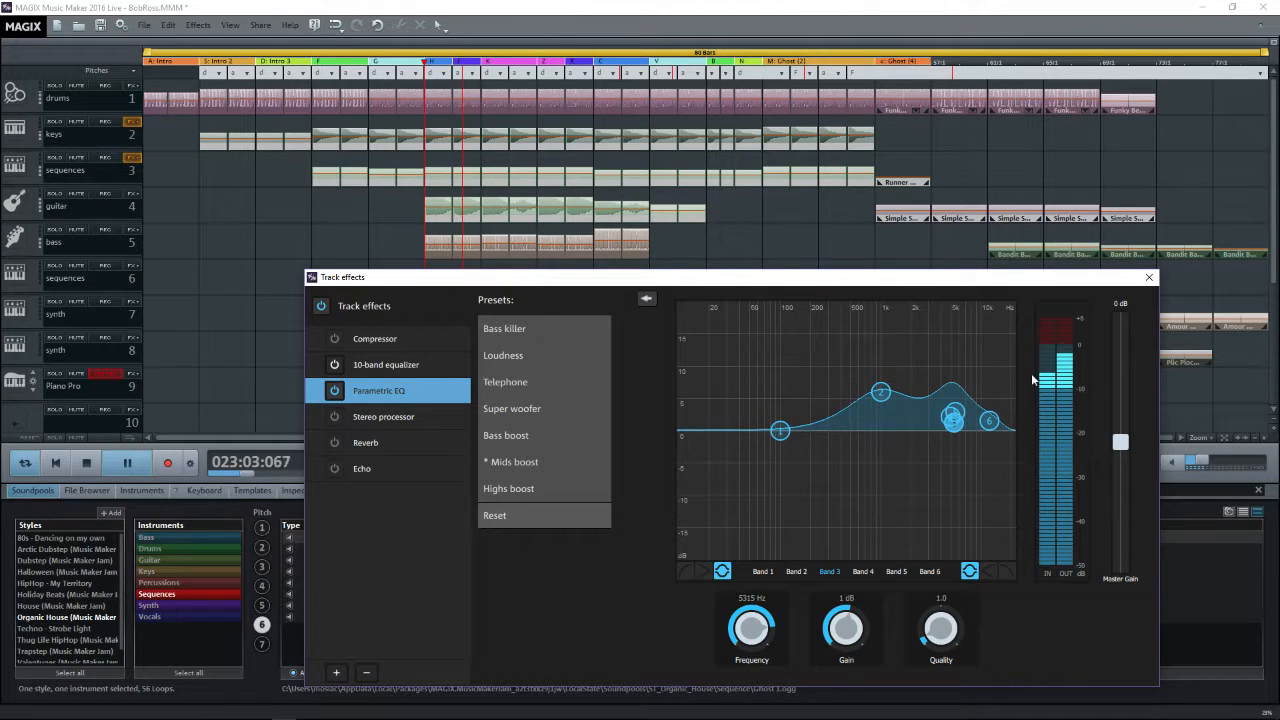
pyautogui.scroll(2, 1117, 465)
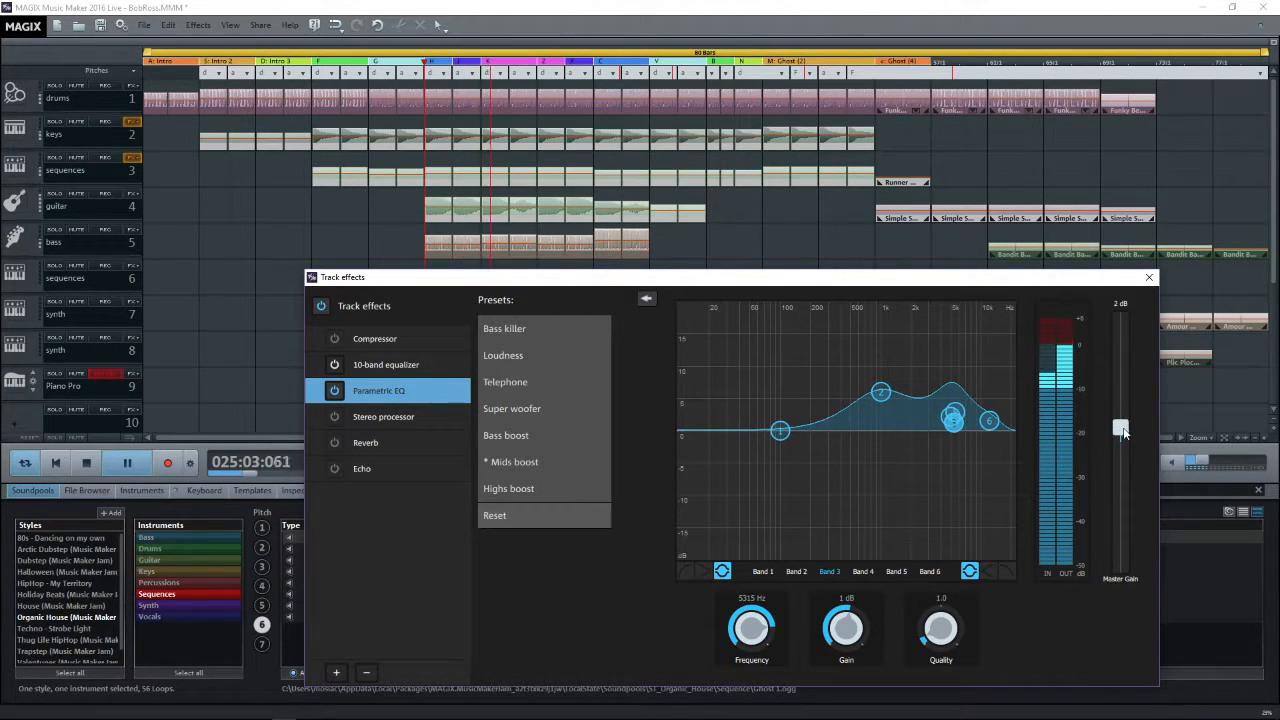
pyautogui.scroll(-1, 1123, 432)
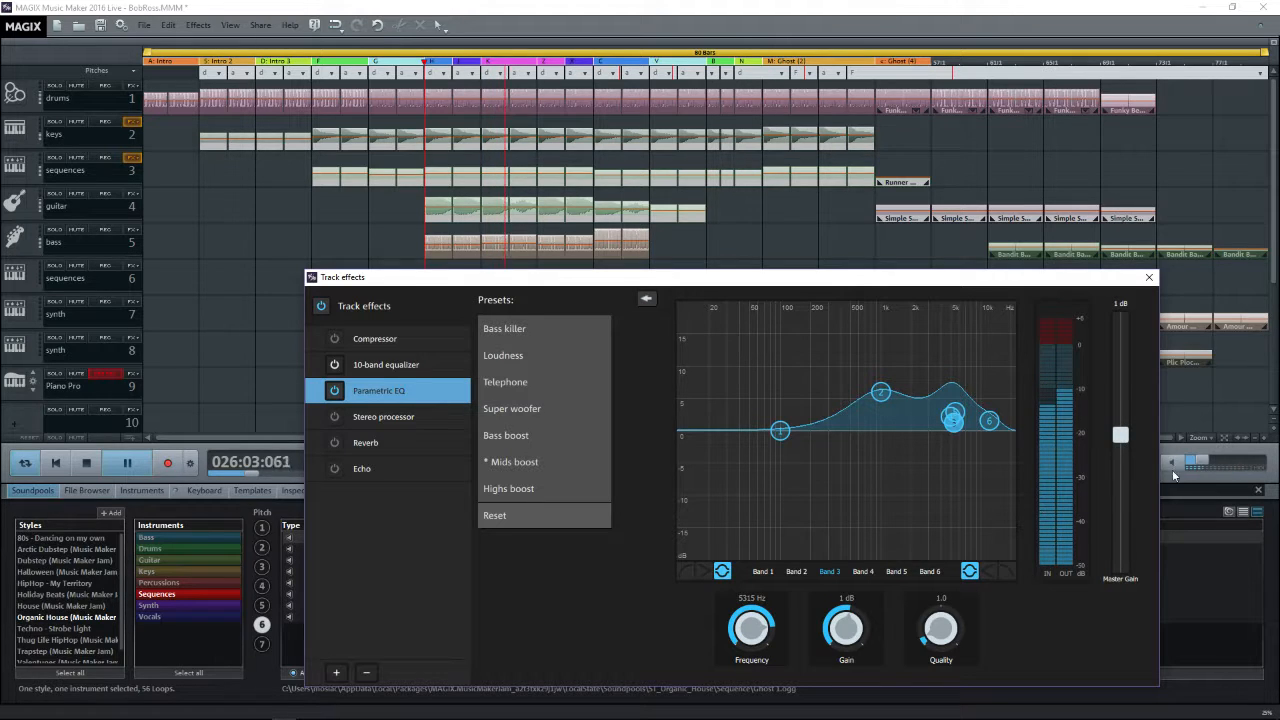
# Step: Close the guitar's track effects after listening to the mix, and pause playback in bar 40
pyautogui.moveTo(1205, 460)
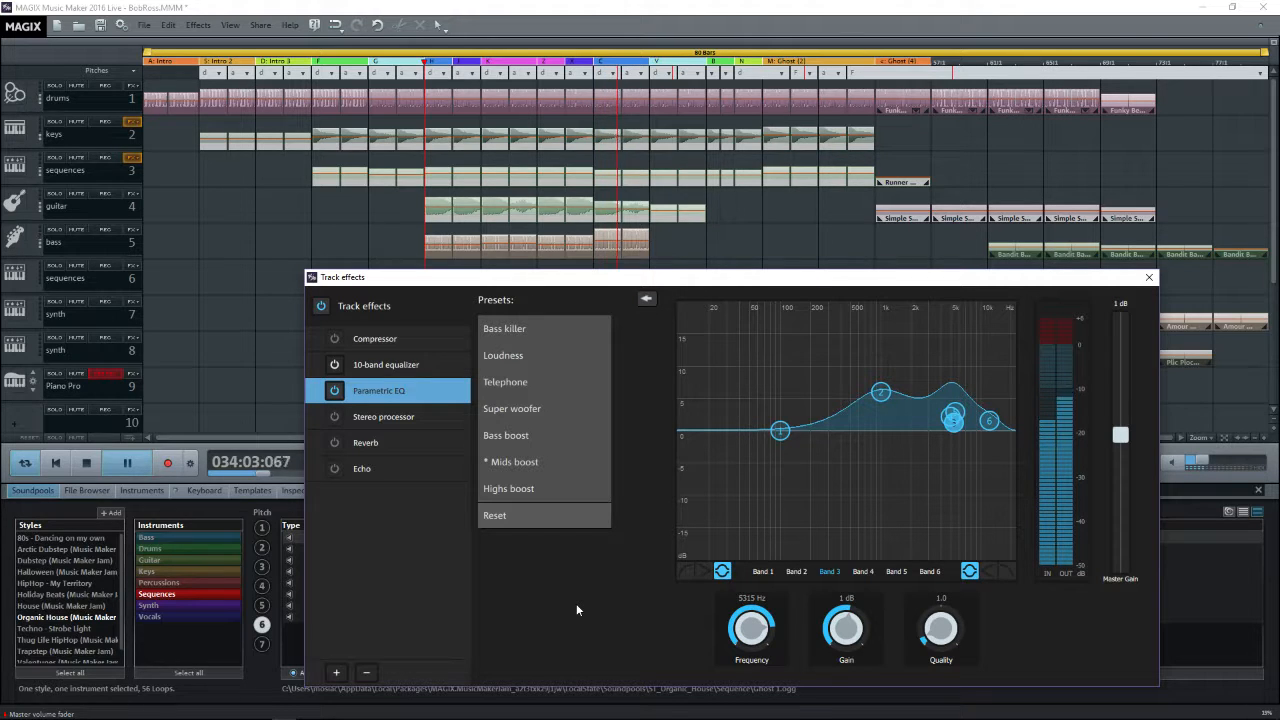
pyautogui.click(1150, 279)
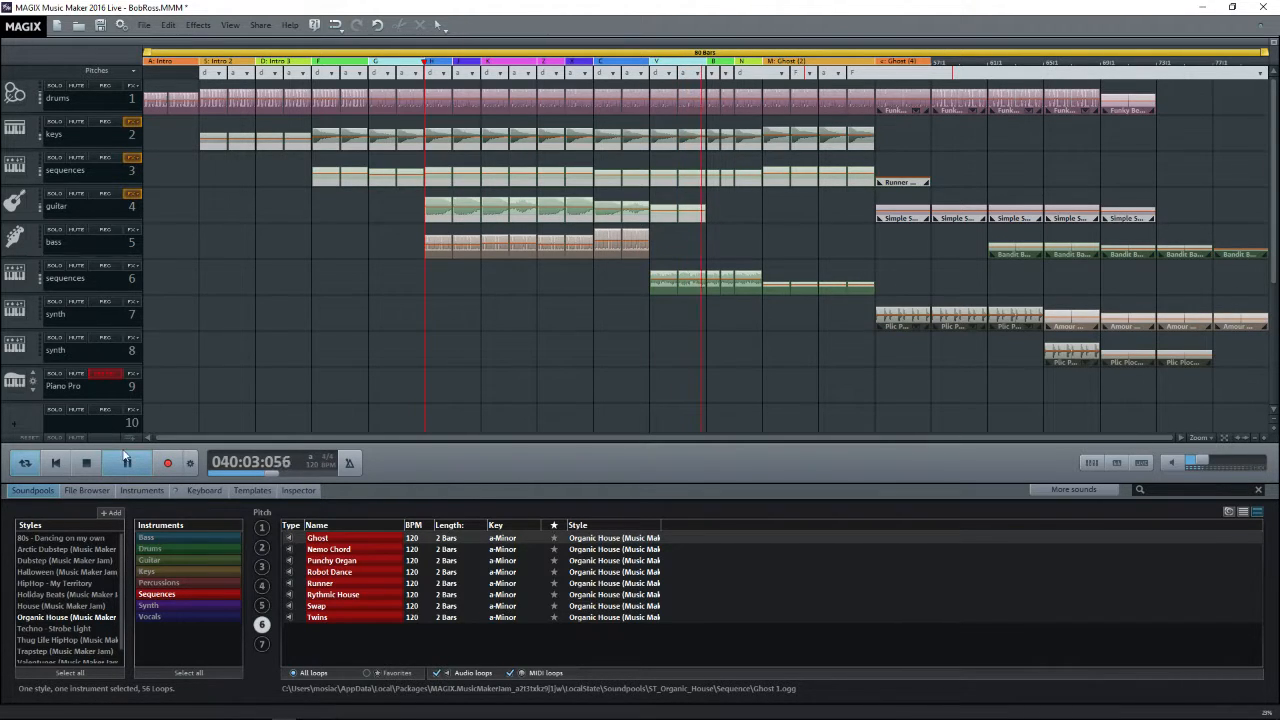
pyautogui.press('space')
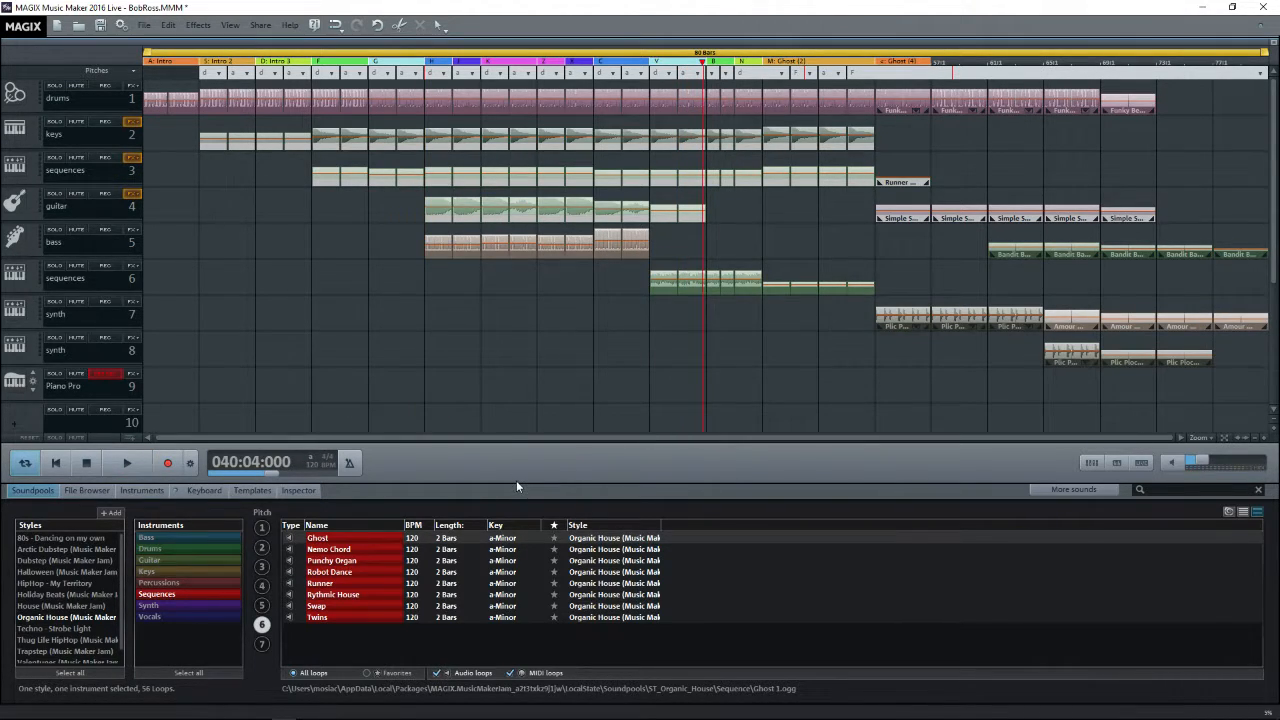